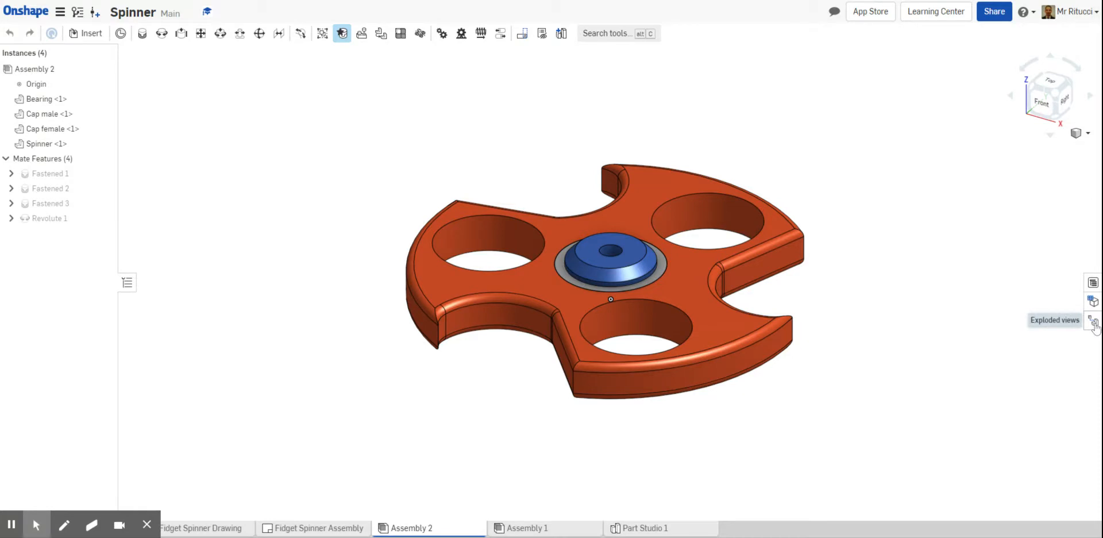
Add a new exploded view to the spinner assembly, with the exploded views panel narrowed
left_click(1094, 325)
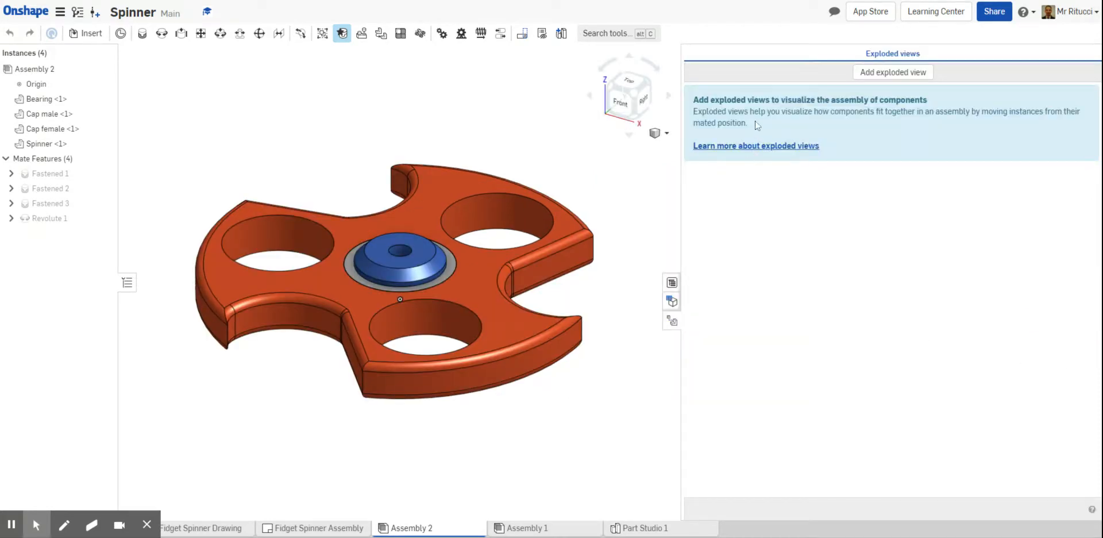
left_click_drag(682, 241, 878, 236)
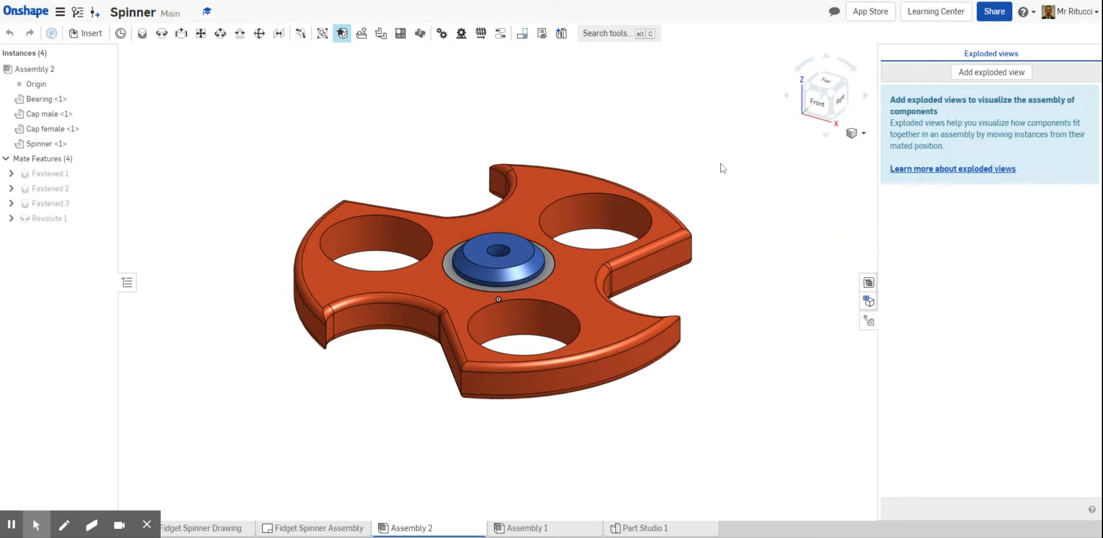
left_click(980, 73)
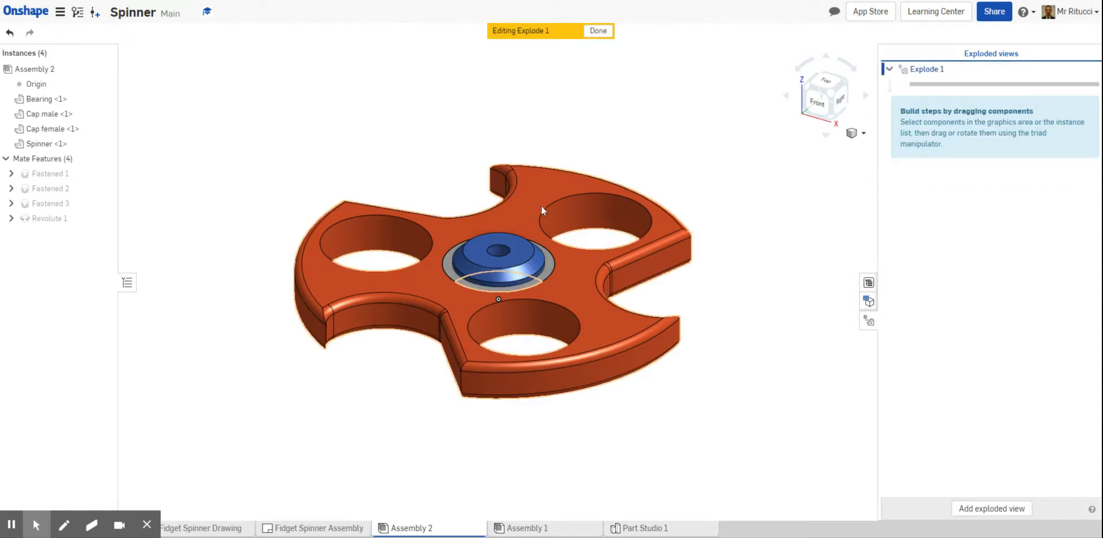
Add an explode step that translates the male cap about 36 mm upward, clear of the spinner
left_click(516, 256)
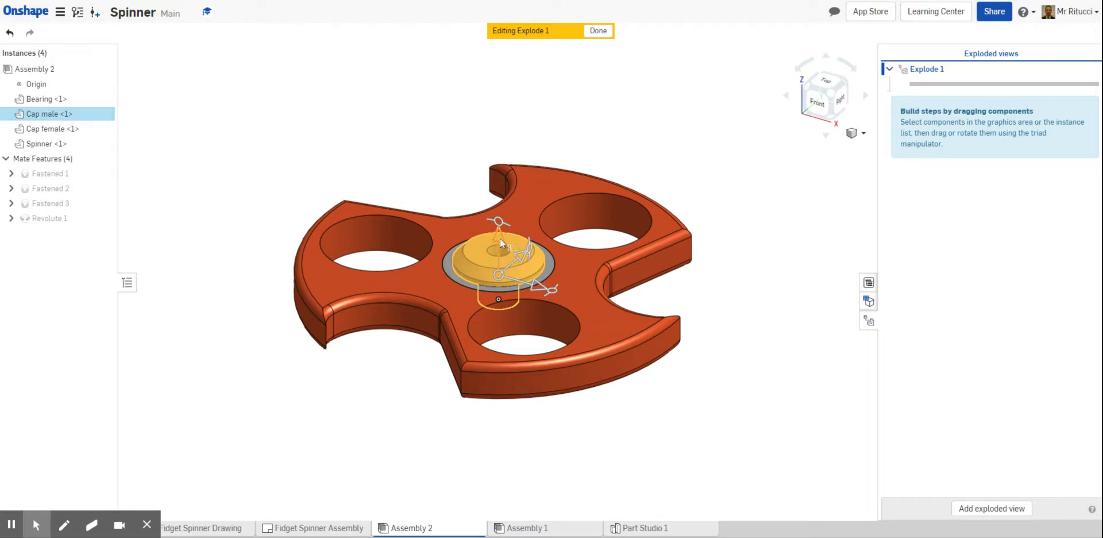
left_click_drag(500, 241, 498, 77)
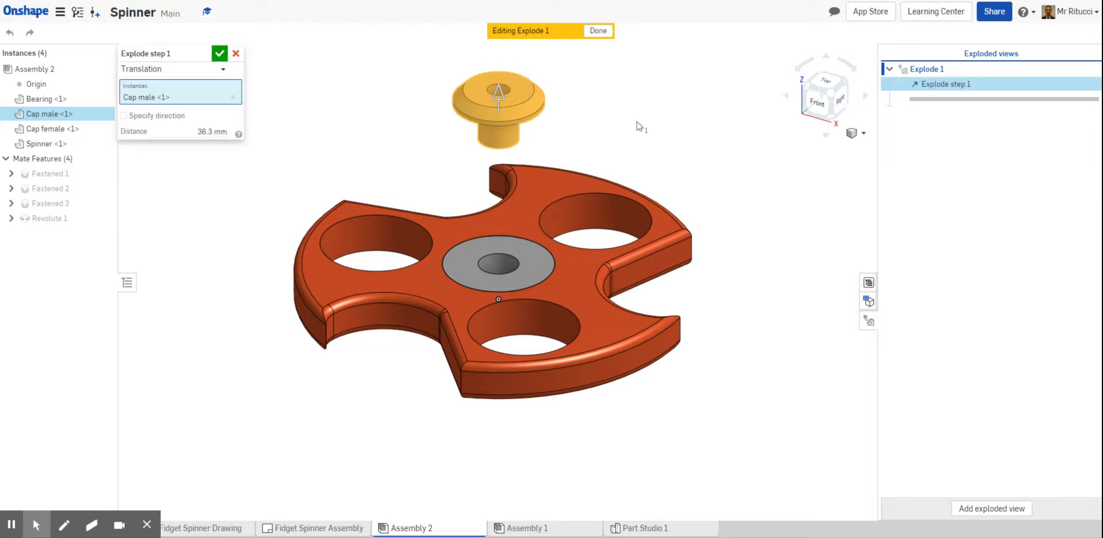
left_click(220, 53)
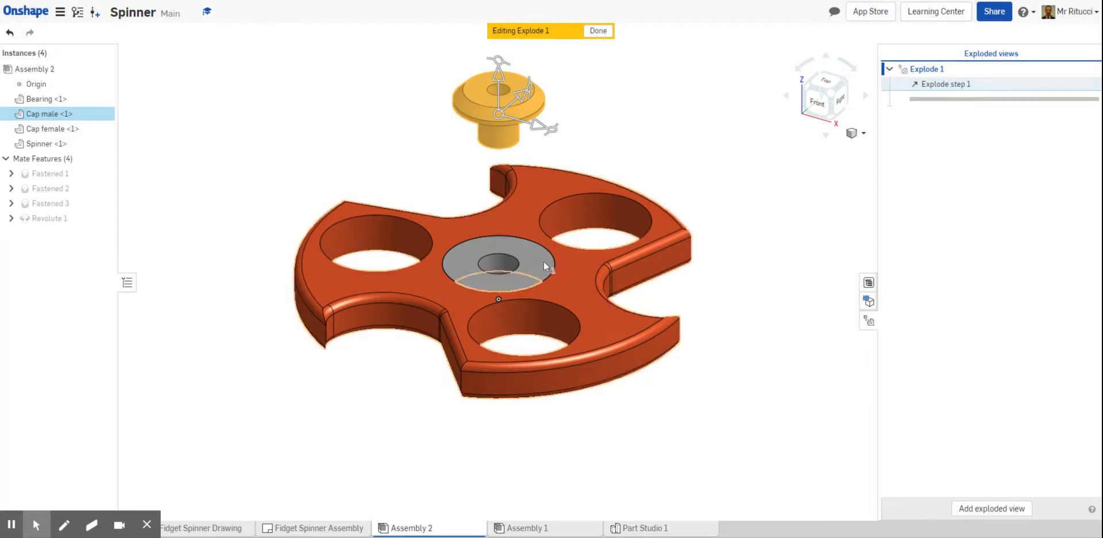
left_click(608, 148)
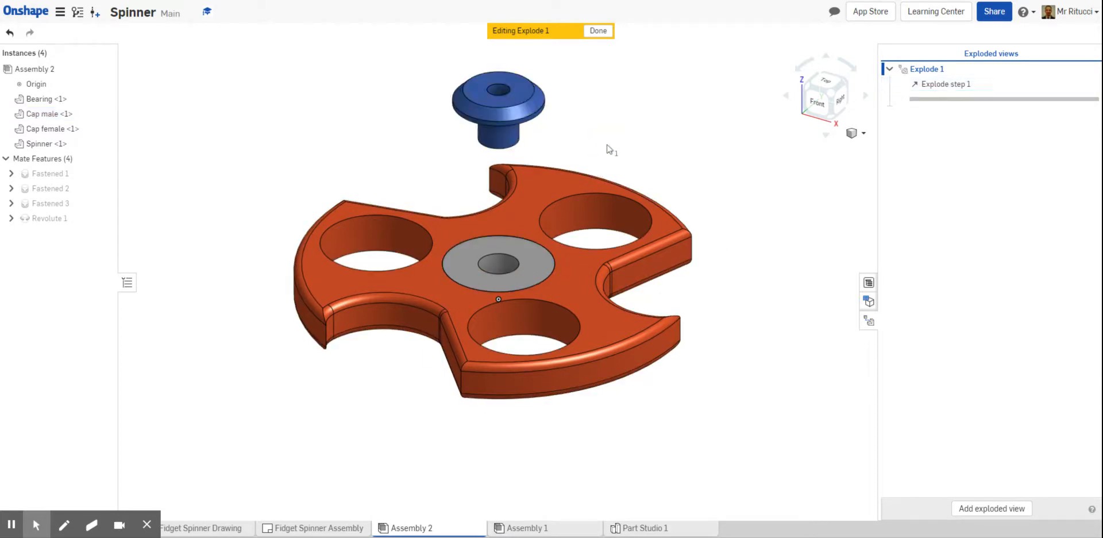
Add an explode step that translates the bearing about 17 mm upward, between the spinner body and the male cap
left_click(525, 267)
left_click_drag(502, 246, 503, 169)
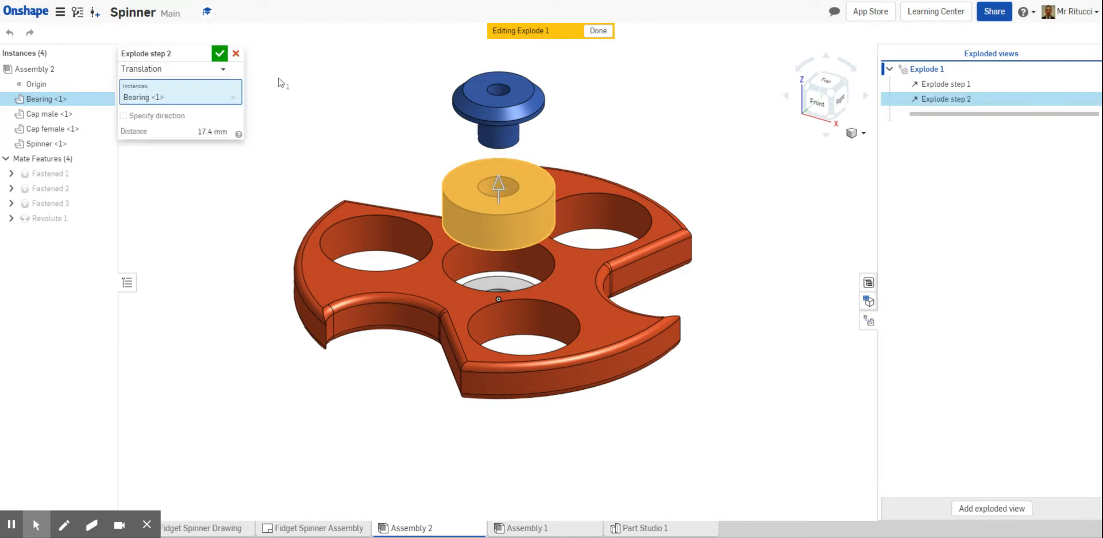
left_click(219, 55)
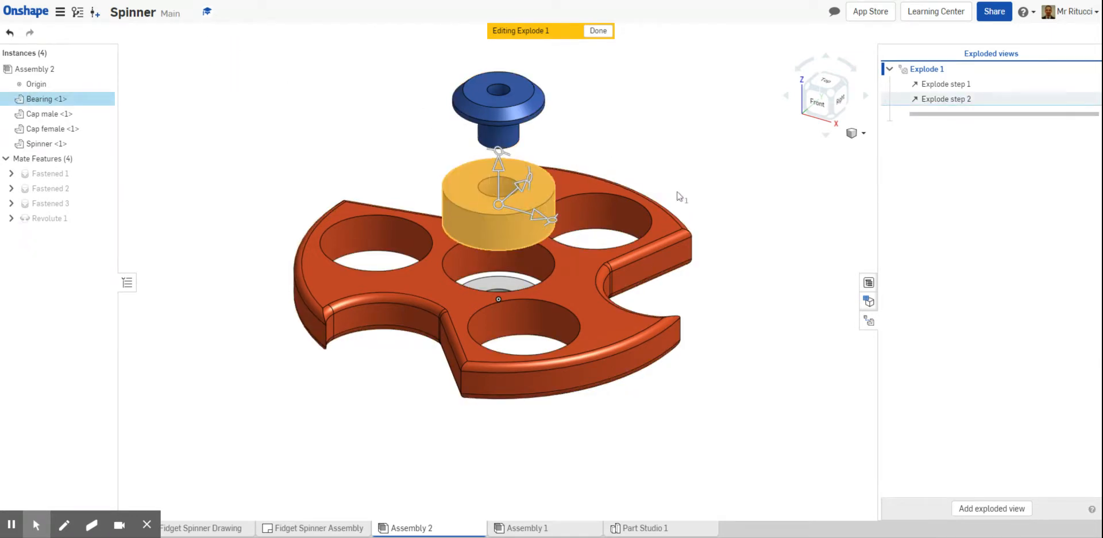
Add an explode step that translates the female cap about 37 mm downward, below the spinner body
scroll(682, 197, "down", 2)
scroll(716, 152, "down", 1)
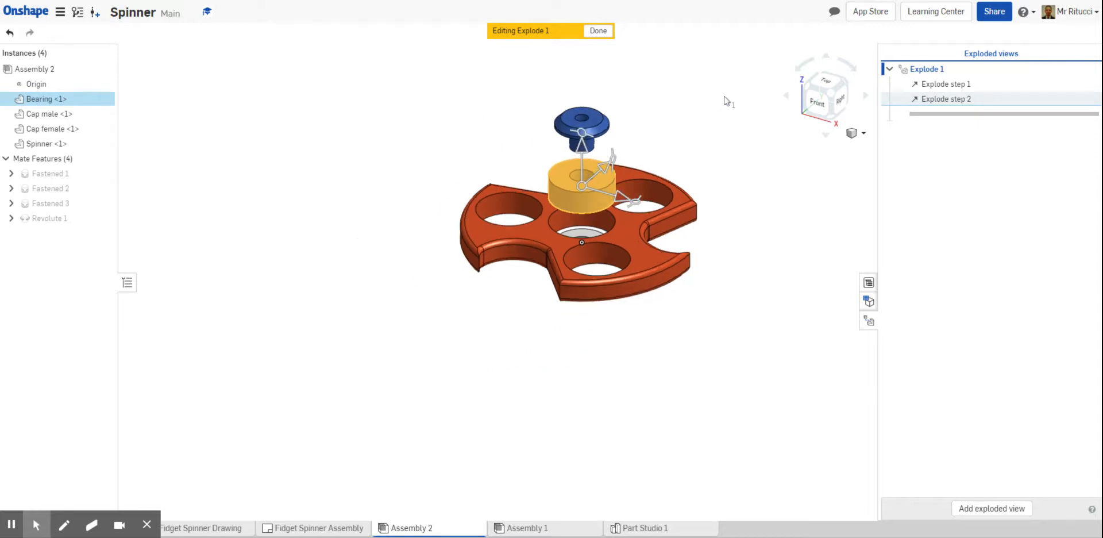
scroll(728, 102, "down", 1)
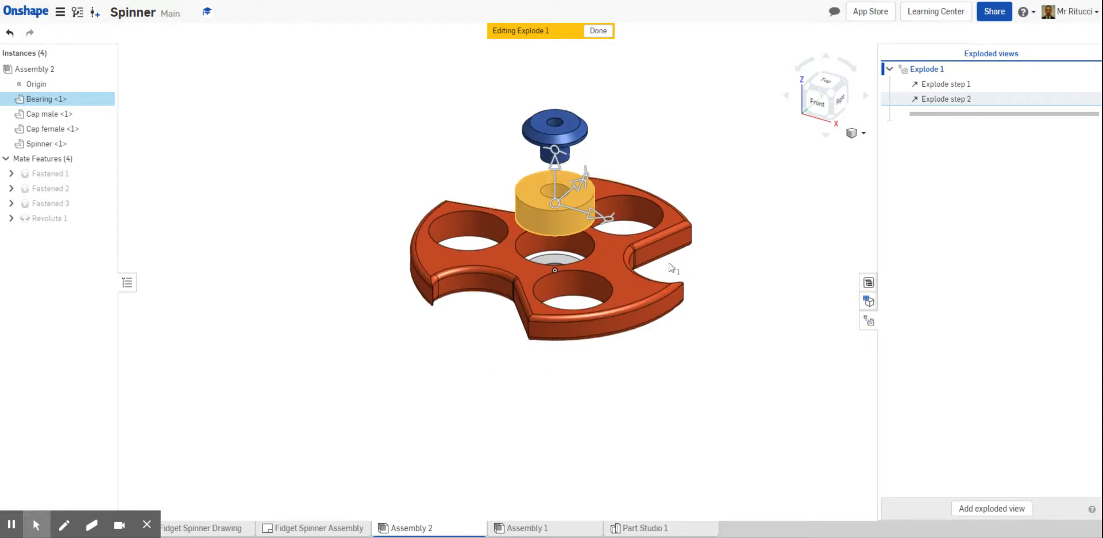
left_click(711, 207)
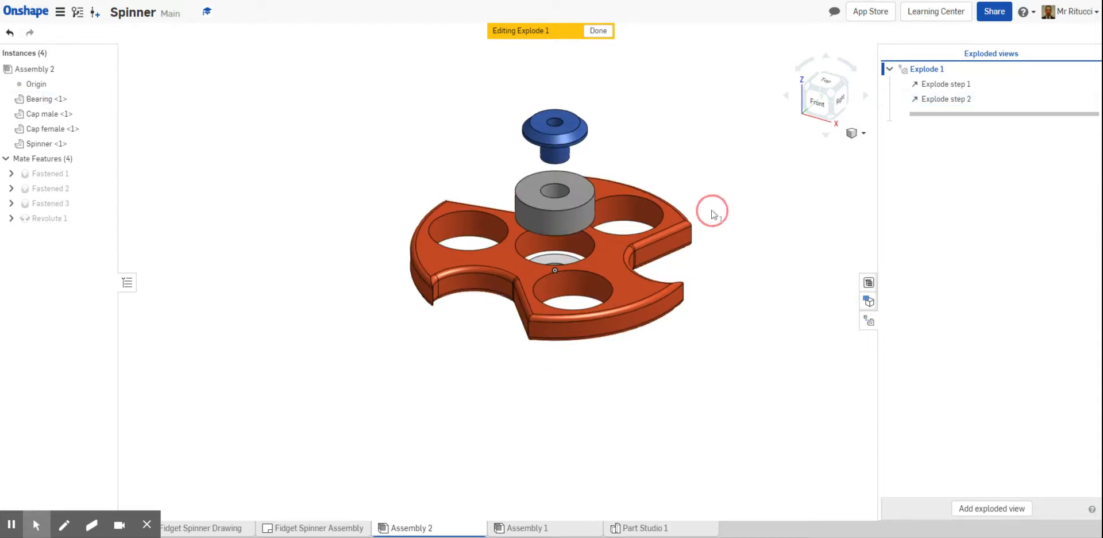
left_click(562, 263)
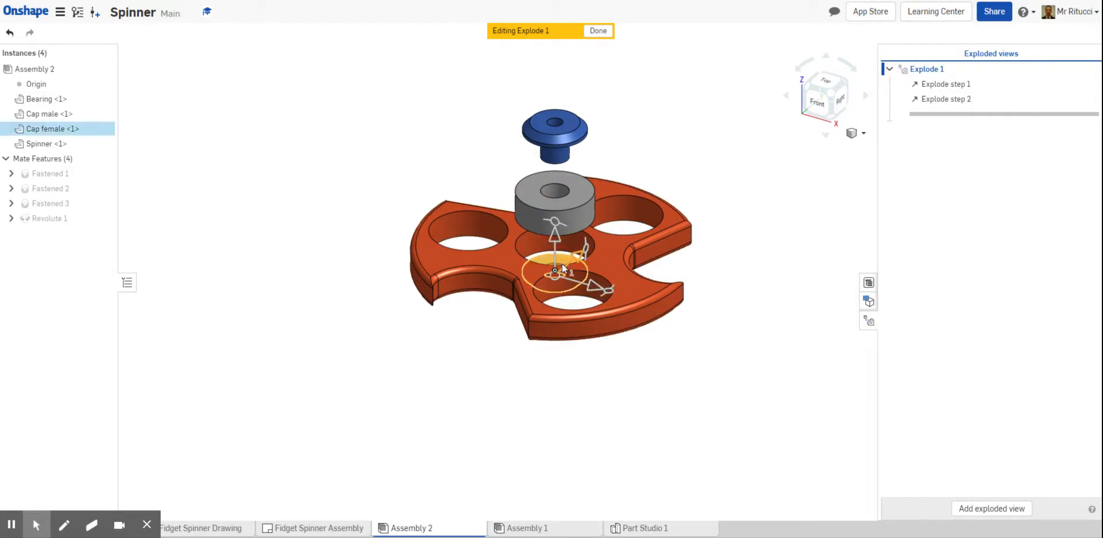
left_click_drag(553, 237, 556, 343)
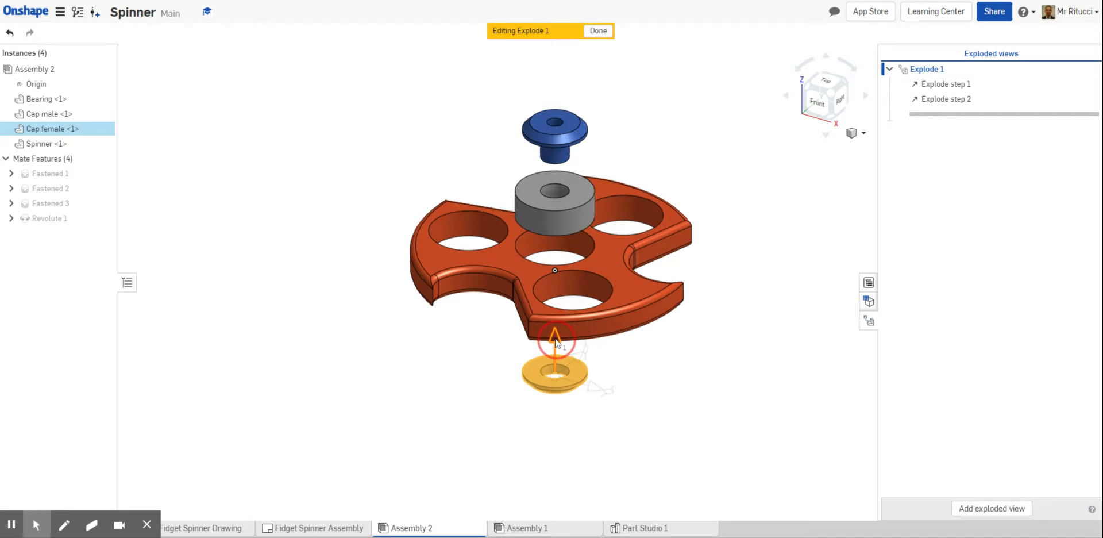
left_click_drag(556, 343, 556, 356)
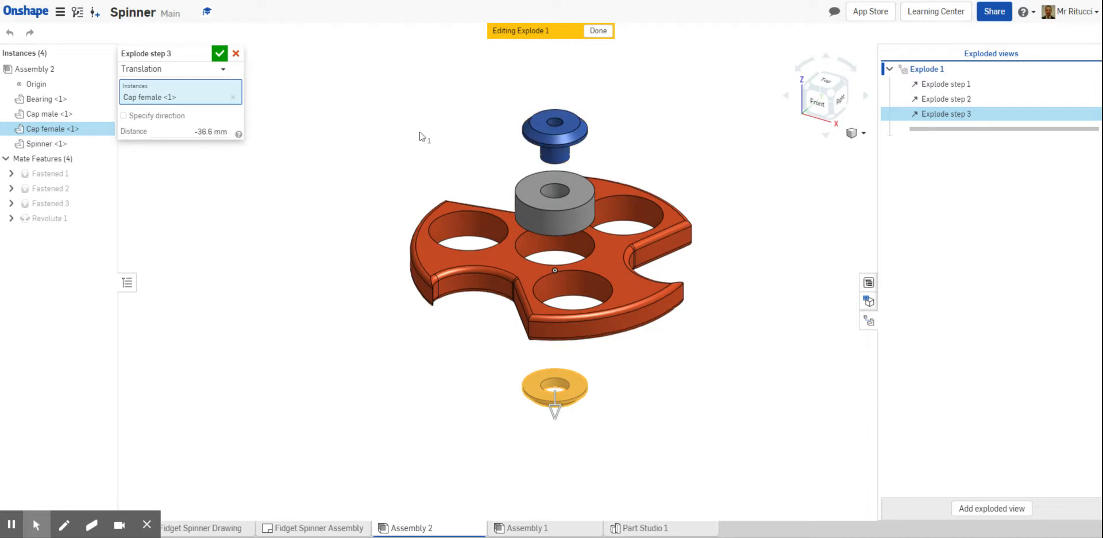
left_click(218, 55)
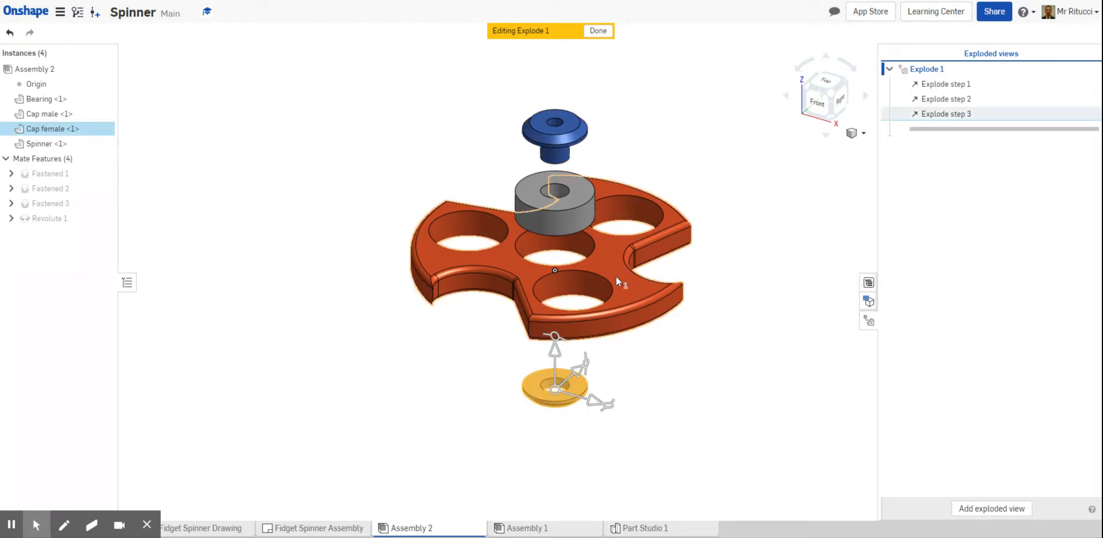
Add an explode step that translates the spinner body about 9 mm downward, between the bearing and the female cap
left_click(606, 263)
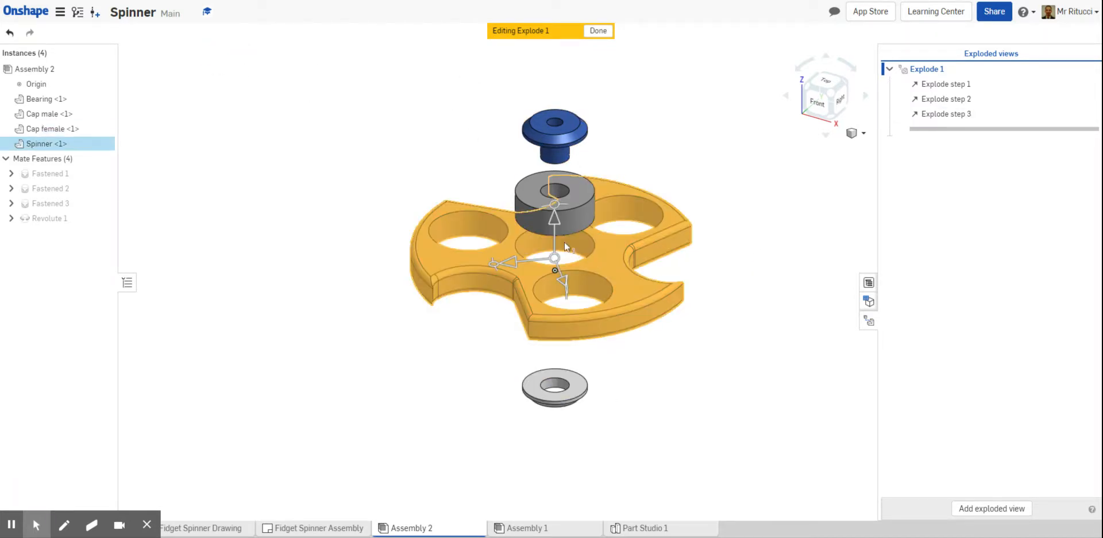
left_click_drag(555, 225, 554, 252)
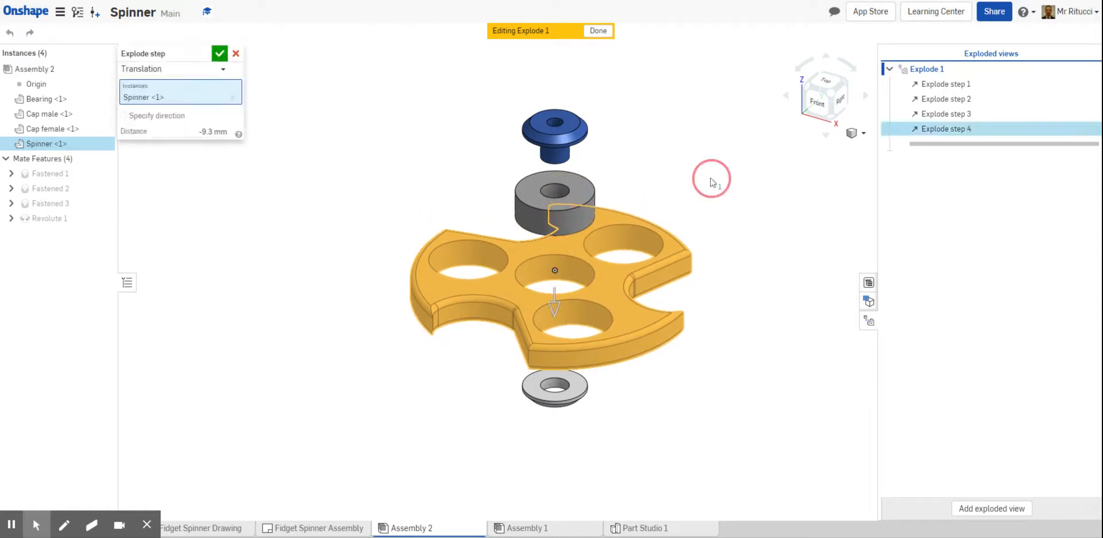
left_click(219, 53)
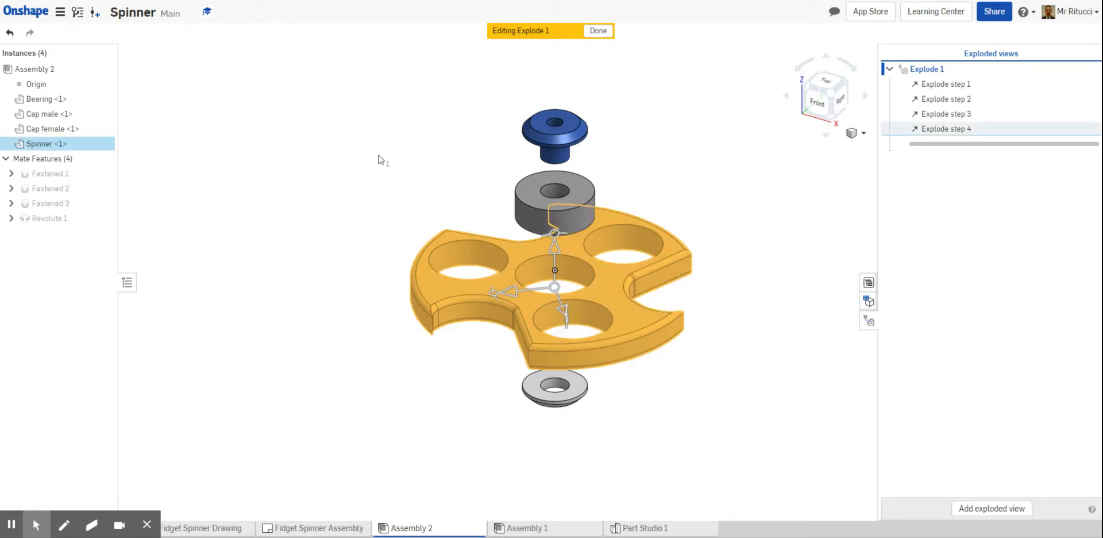
left_click(714, 170)
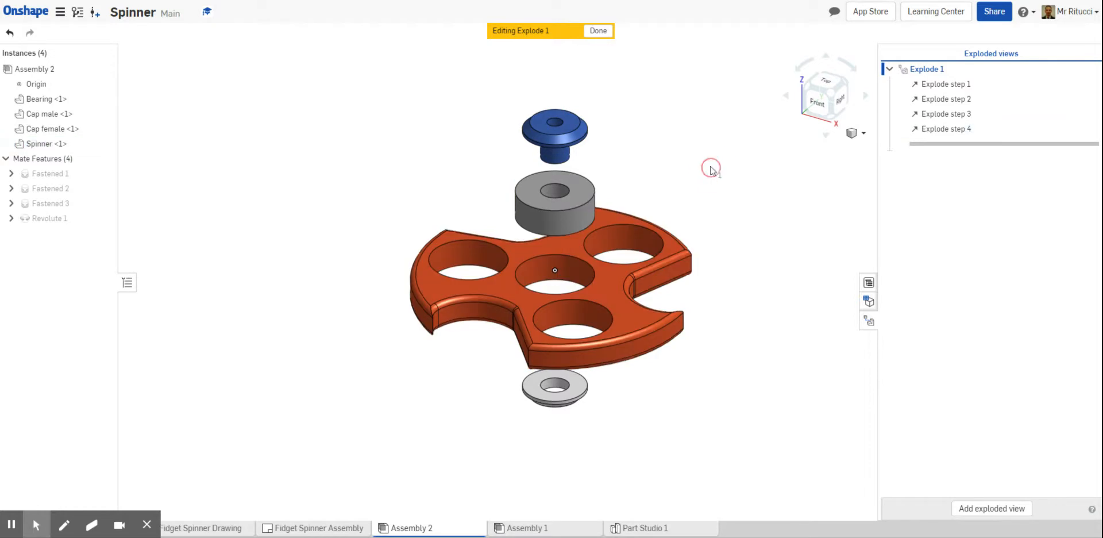
Add an explode step that lowers the bearing slightly to even out its spacing above the spinner body
left_click(586, 200)
left_click_drag(558, 166, 557, 185)
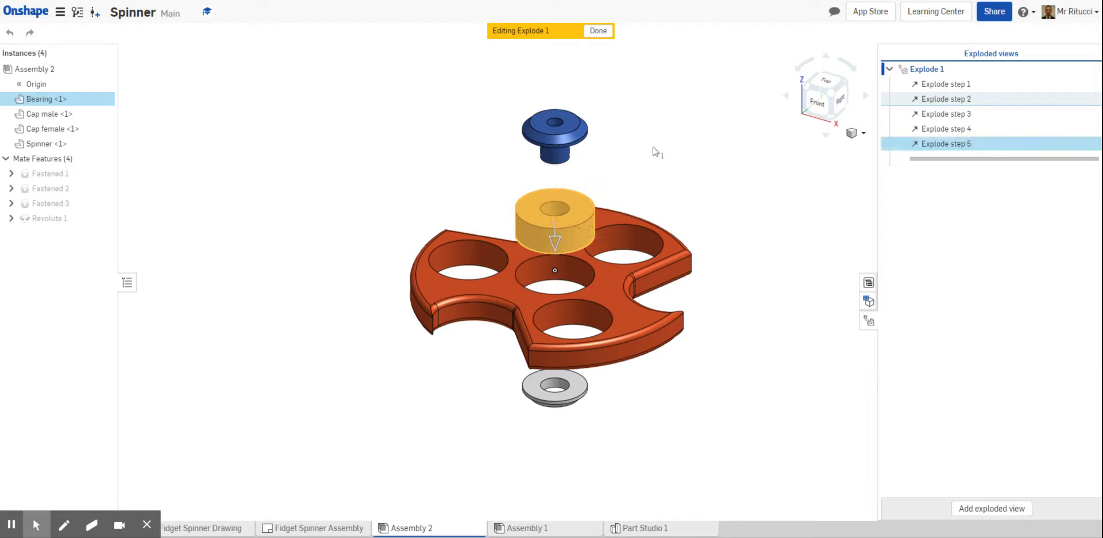
left_click(218, 54)
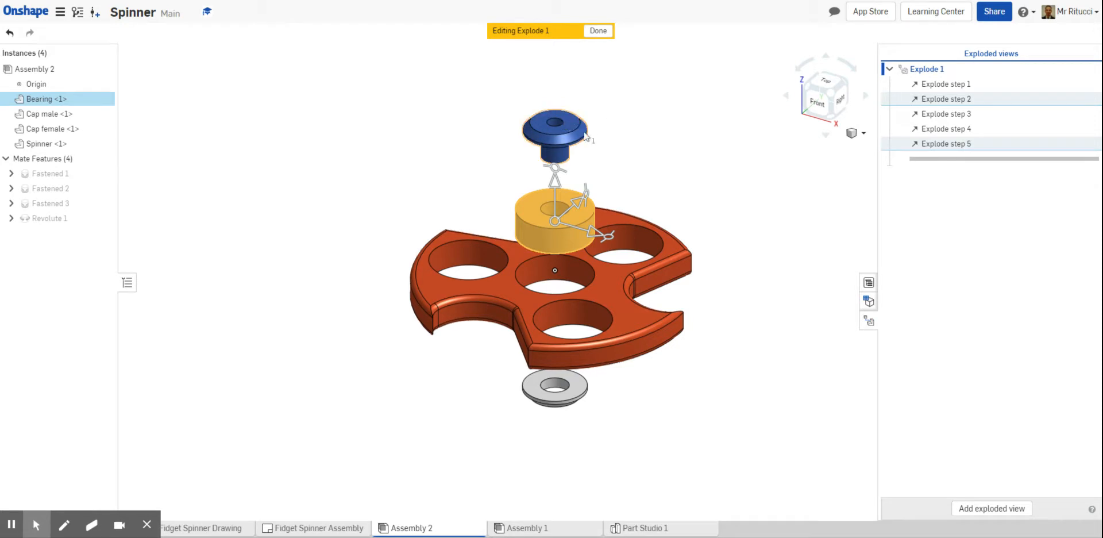
left_click(608, 141)
Add an explode step that lowers the male cap about 5 mm towards the bearing, and finish editing the exploded view
left_click(570, 138)
left_click_drag(560, 105, 558, 116)
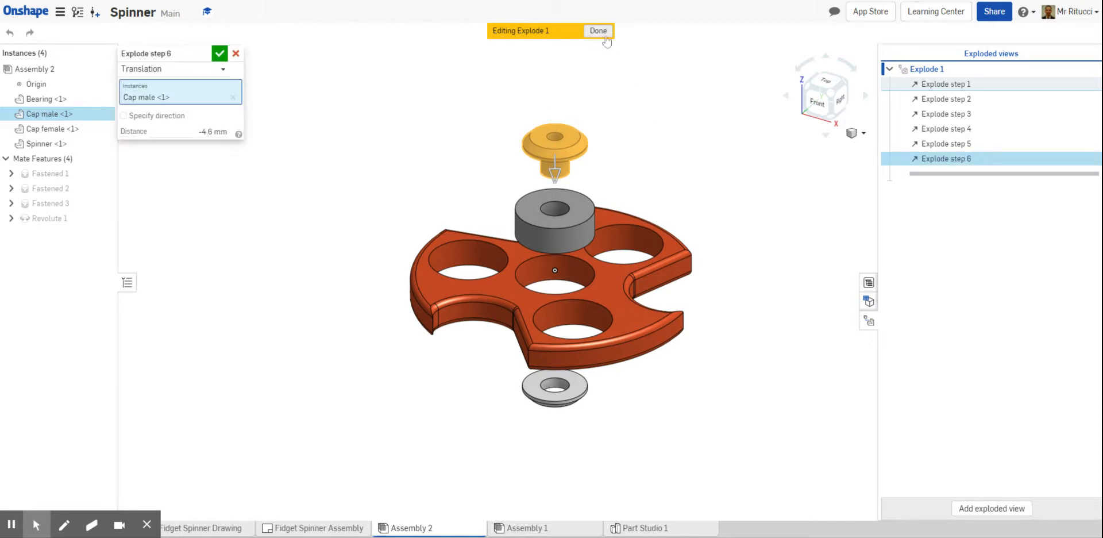
left_click(219, 53)
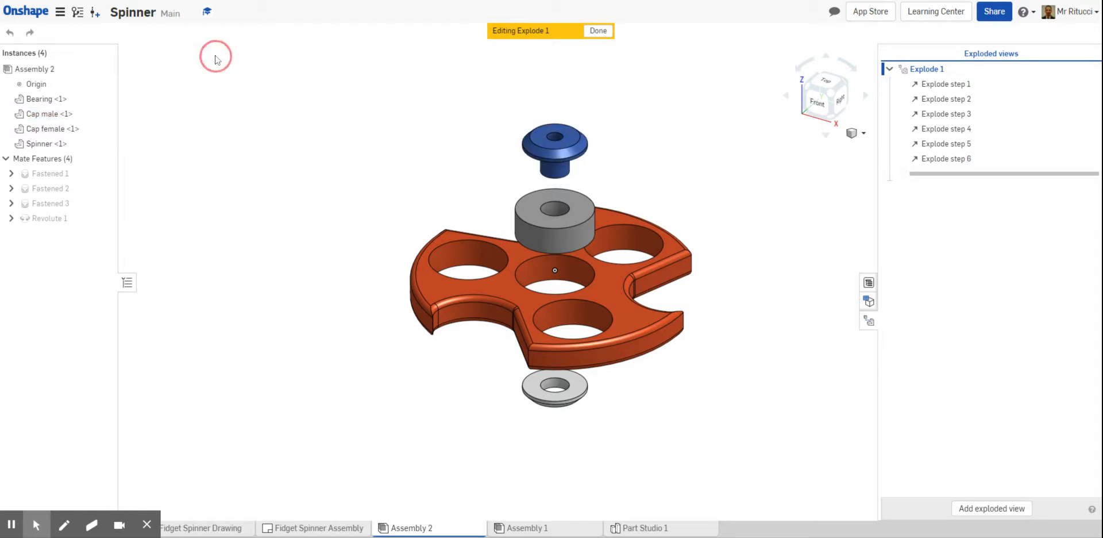
left_click(598, 33)
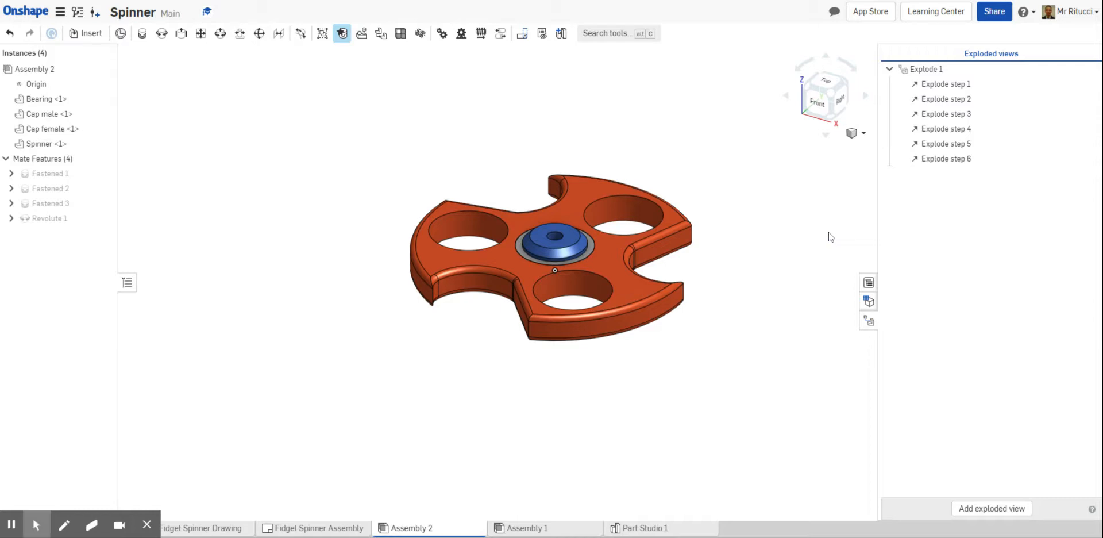
Reopen Explode 1 from the list of exploded views to check it, and return to the assembled state
left_click(868, 322)
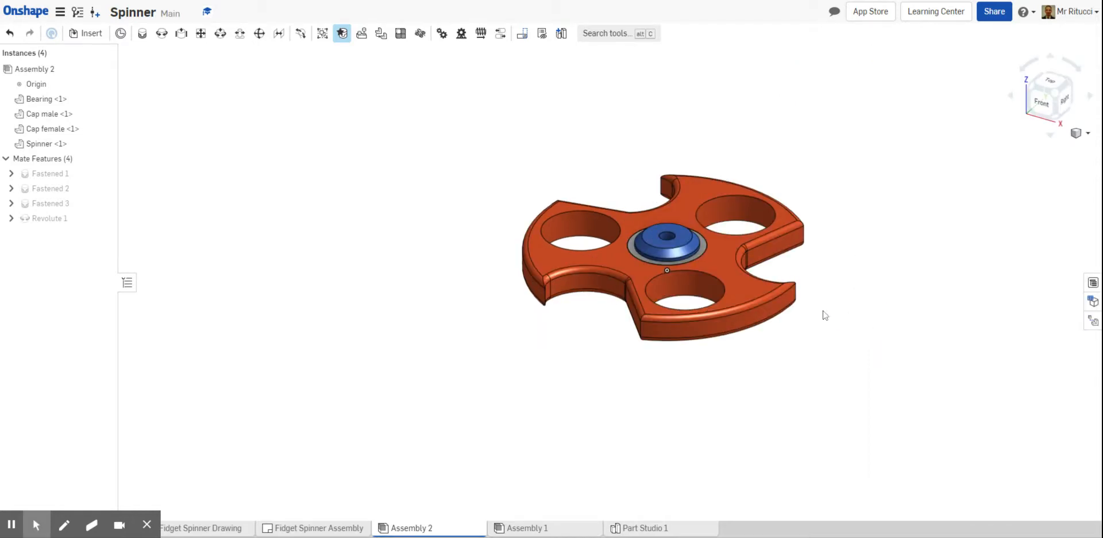
left_click(1092, 321)
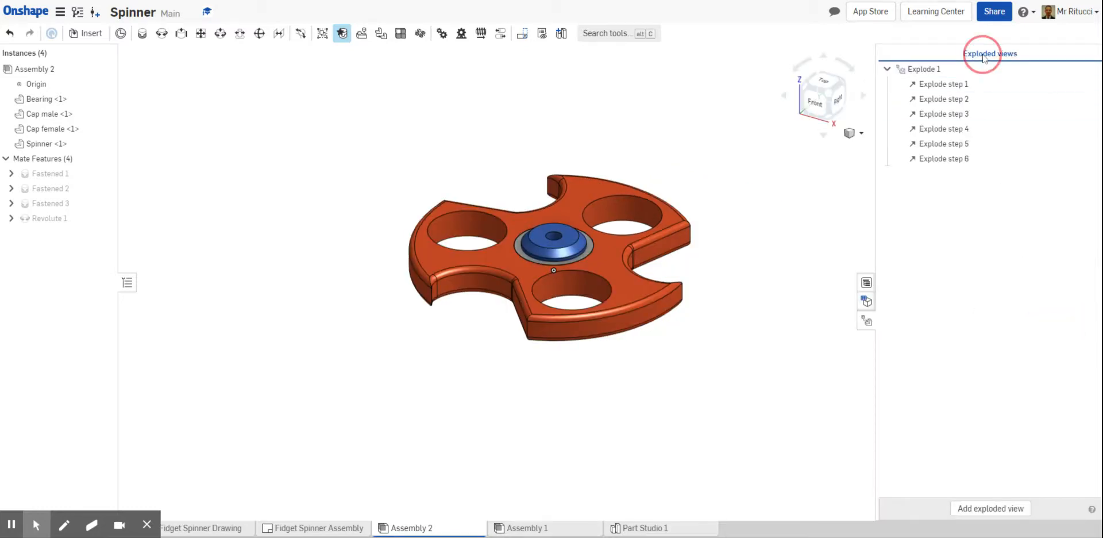
double_click(913, 69)
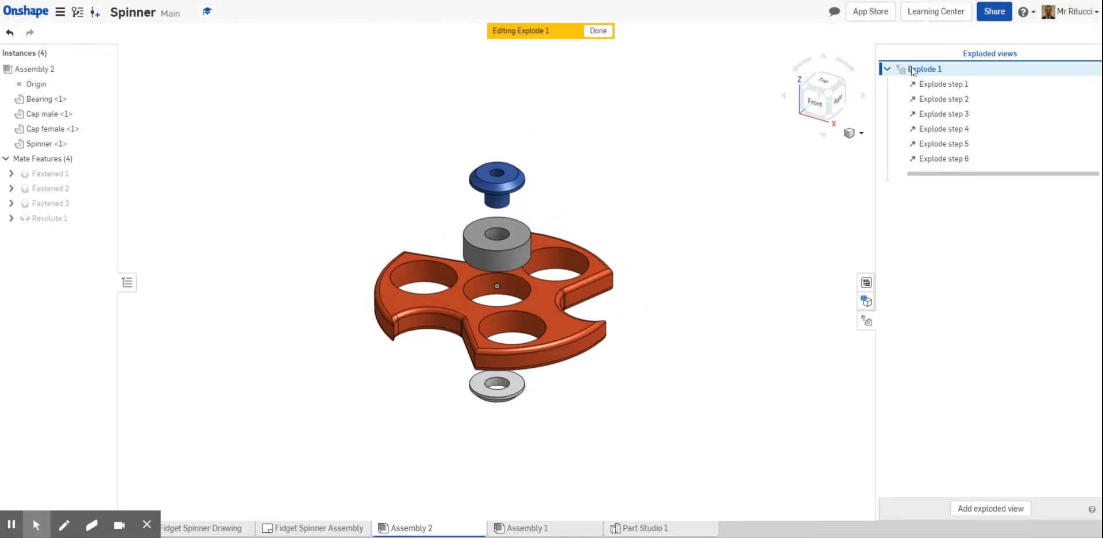
left_click(864, 323)
left_click(1092, 321)
left_click(597, 31)
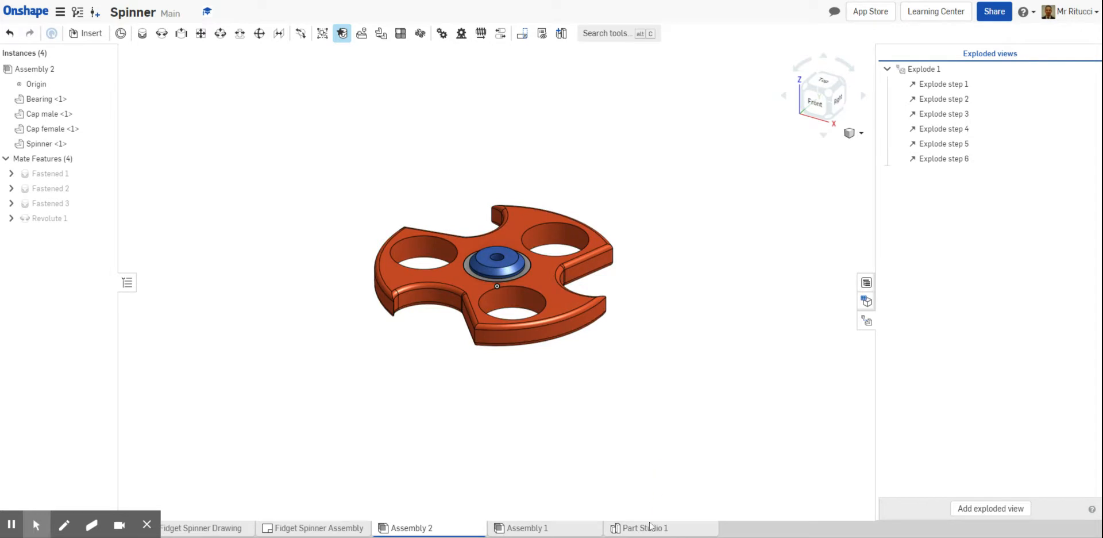
Open the Fidget Spinner Assembly drawing to review its existing views
mouse_move(650, 528)
mouse_move(328, 528)
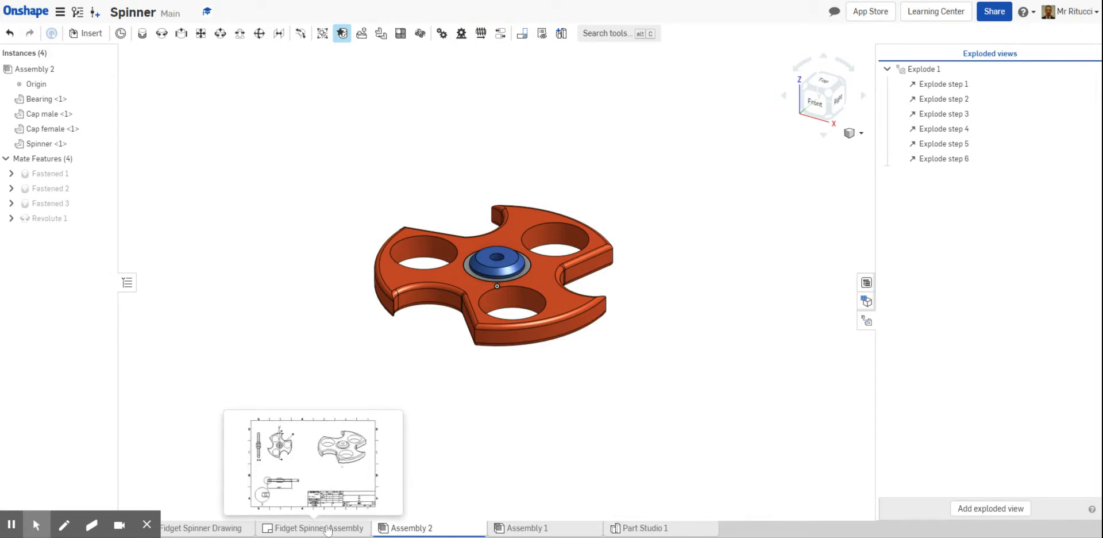
left_click(327, 528)
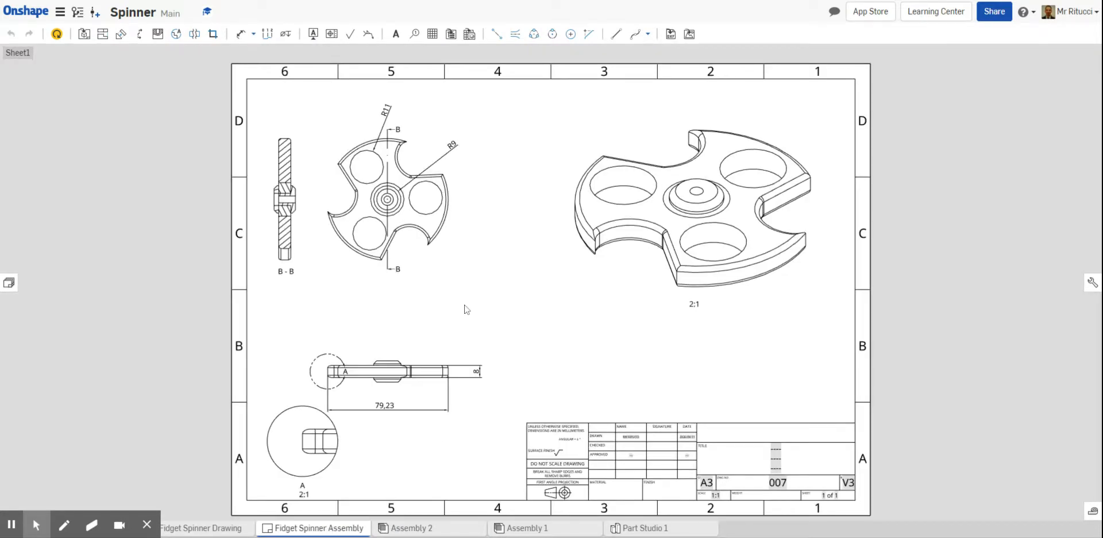
mouse_move(100, 521)
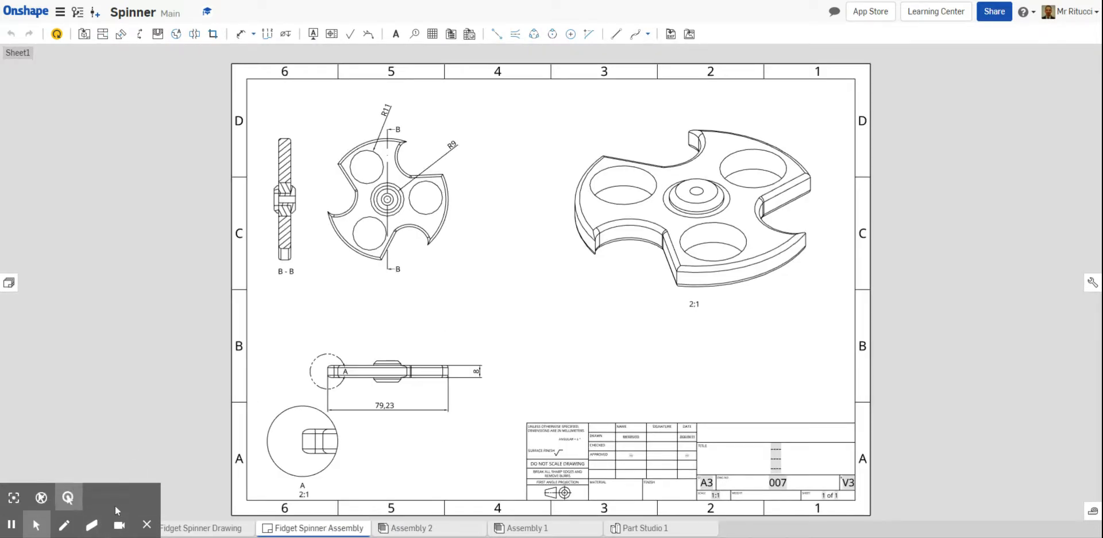
left_click(146, 521)
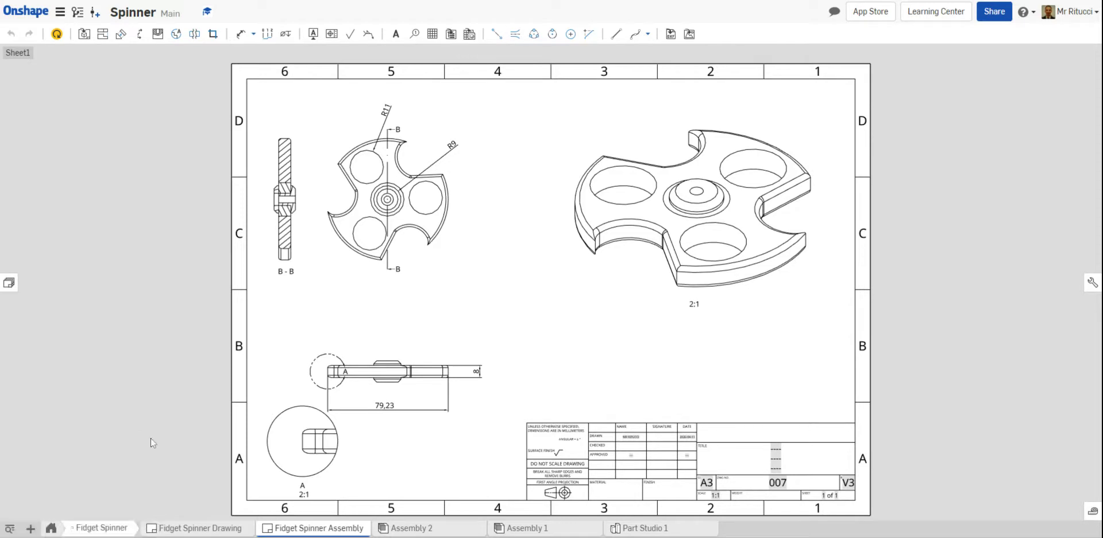
Create a new drawing from the ISO_A3.dwt template with no views
left_click(30, 529)
left_click(75, 477)
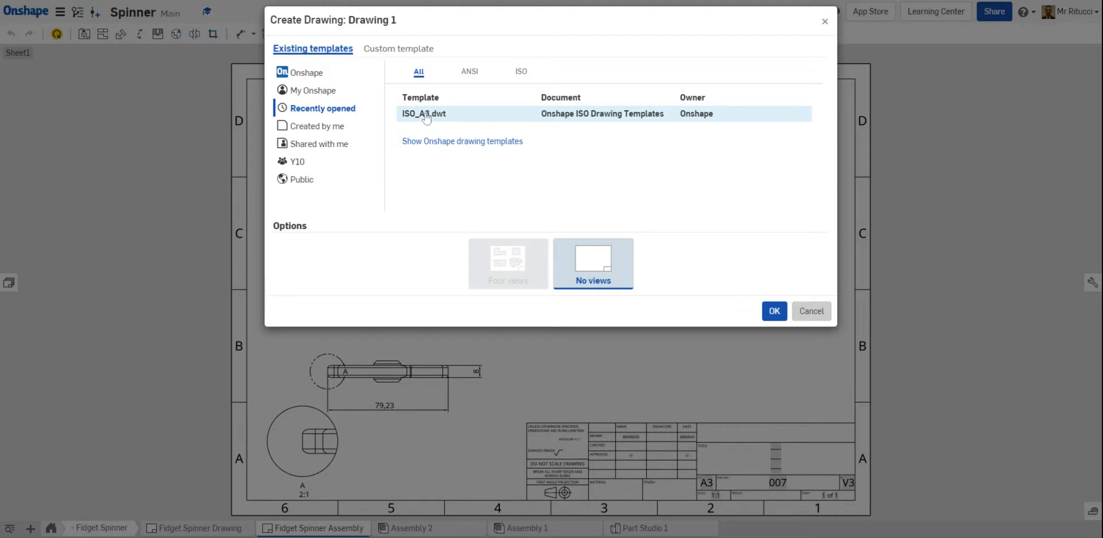
left_click(426, 119)
left_click(774, 311)
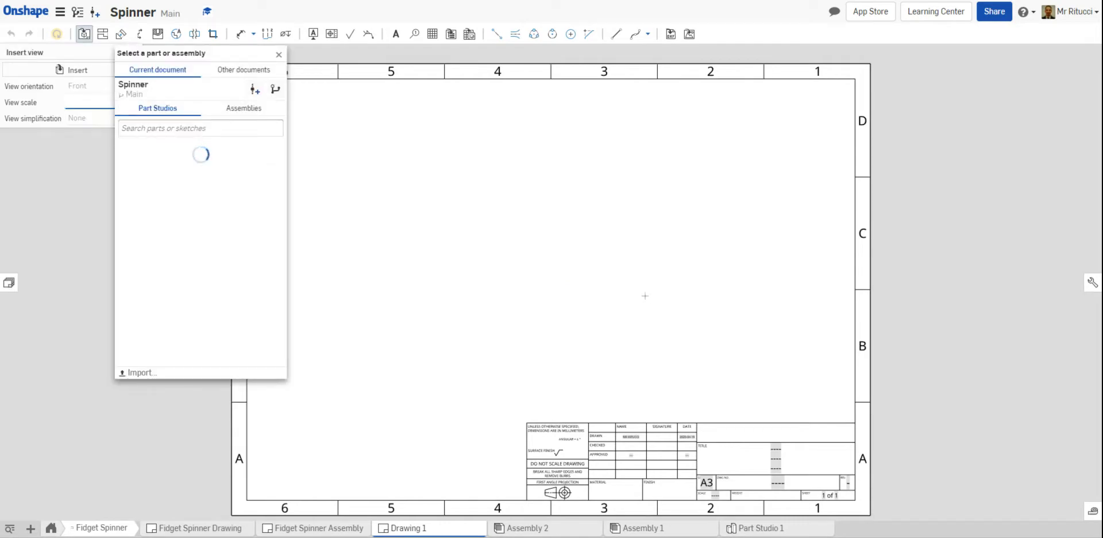
Set up a new view of Assembly 2 in isometric orientation using the Explode 1 position
left_click(244, 109)
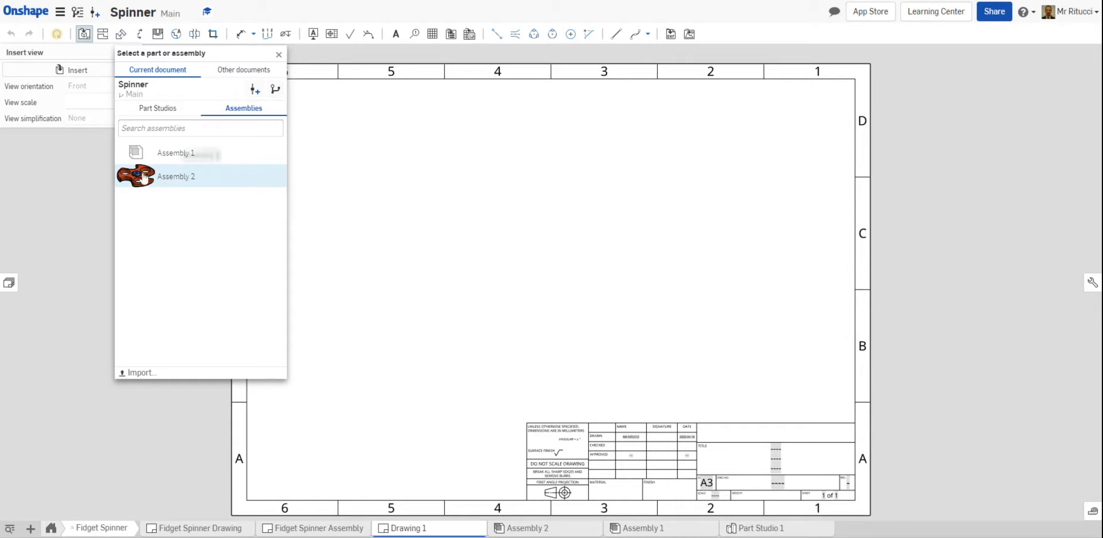
left_click(161, 183)
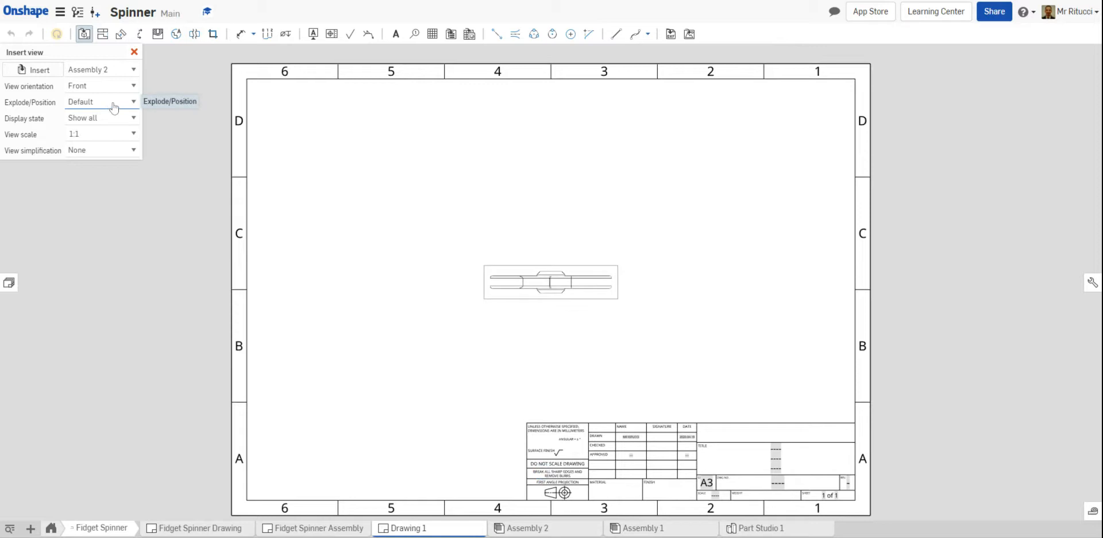
left_click(134, 88)
left_click(131, 151)
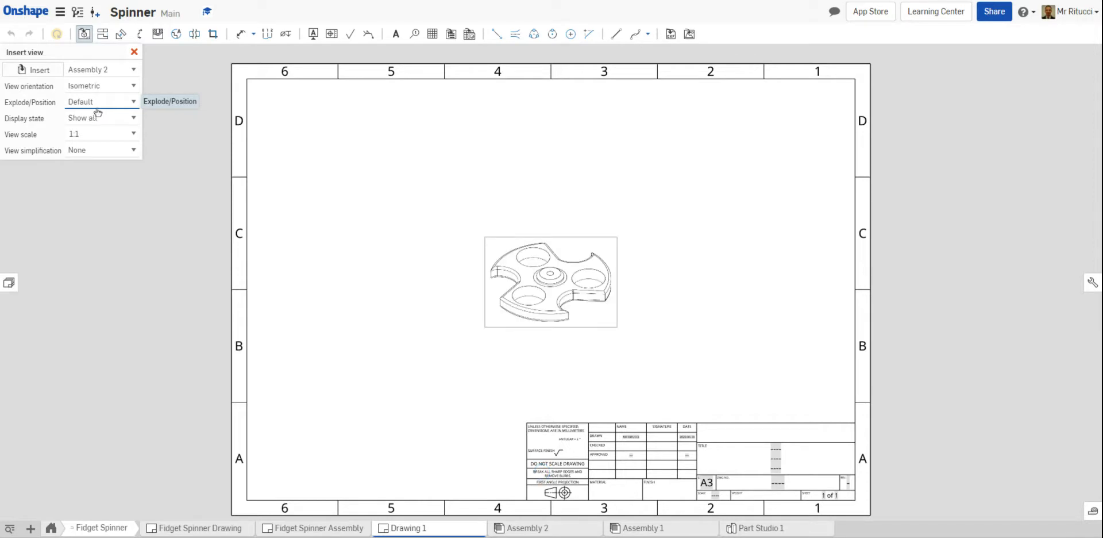
left_click(99, 128)
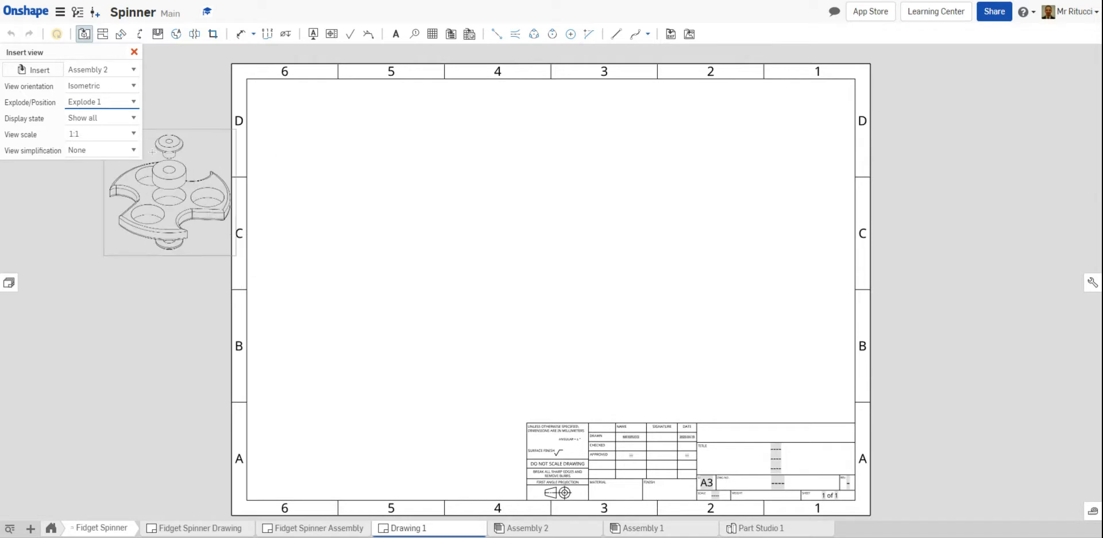
Set the exploded view's scale to 2:1 and place it in the left half of the sheet
left_click(134, 135)
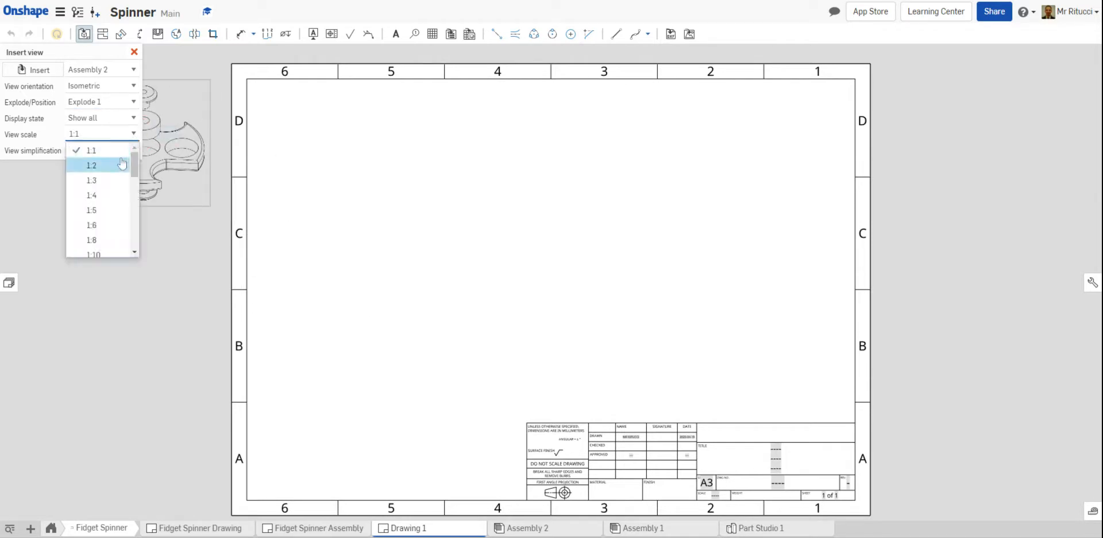
left_click(84, 163)
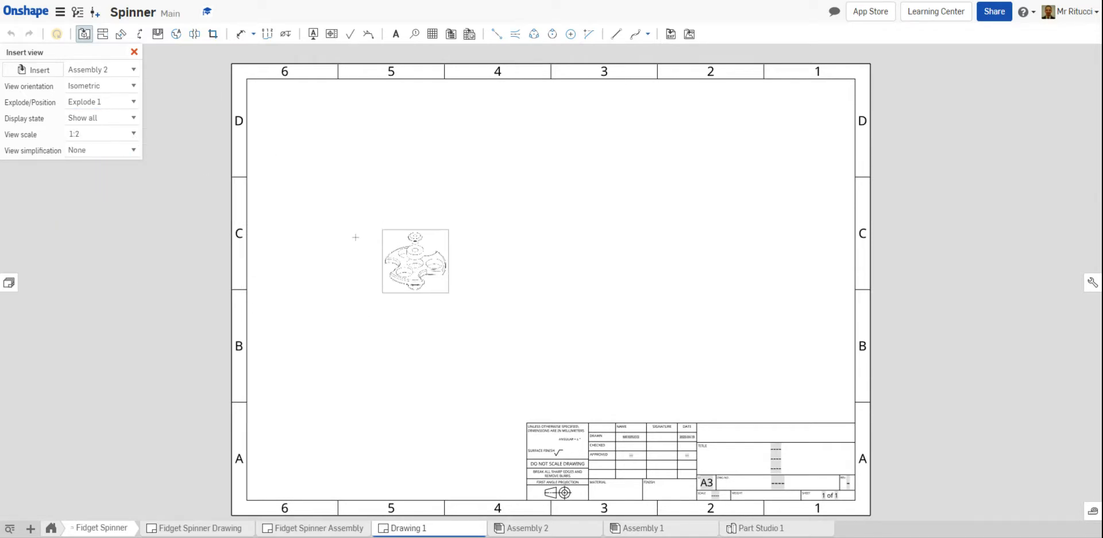
left_click(135, 134)
left_click_drag(137, 162, 133, 195)
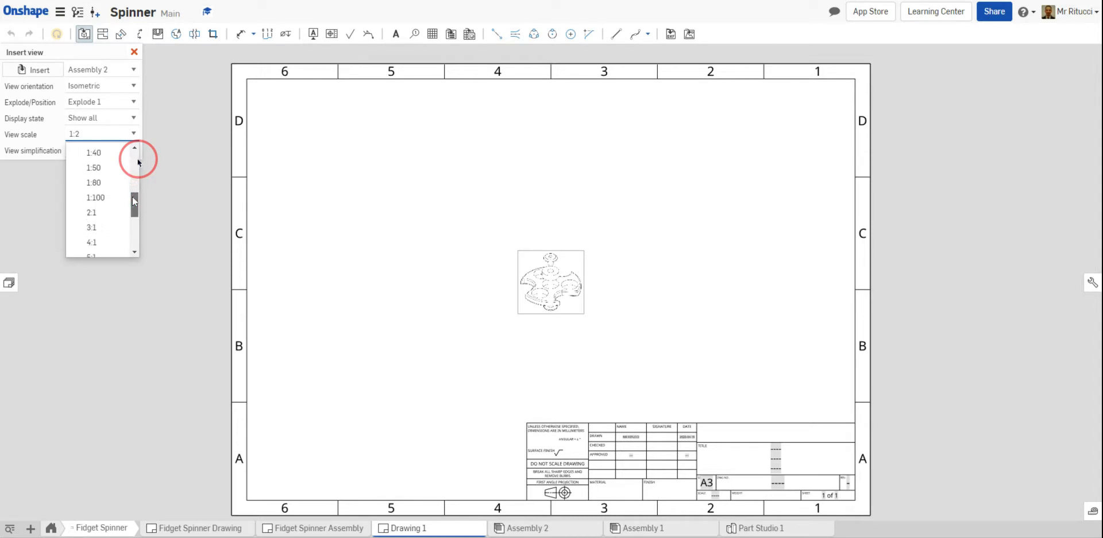
left_click(92, 213)
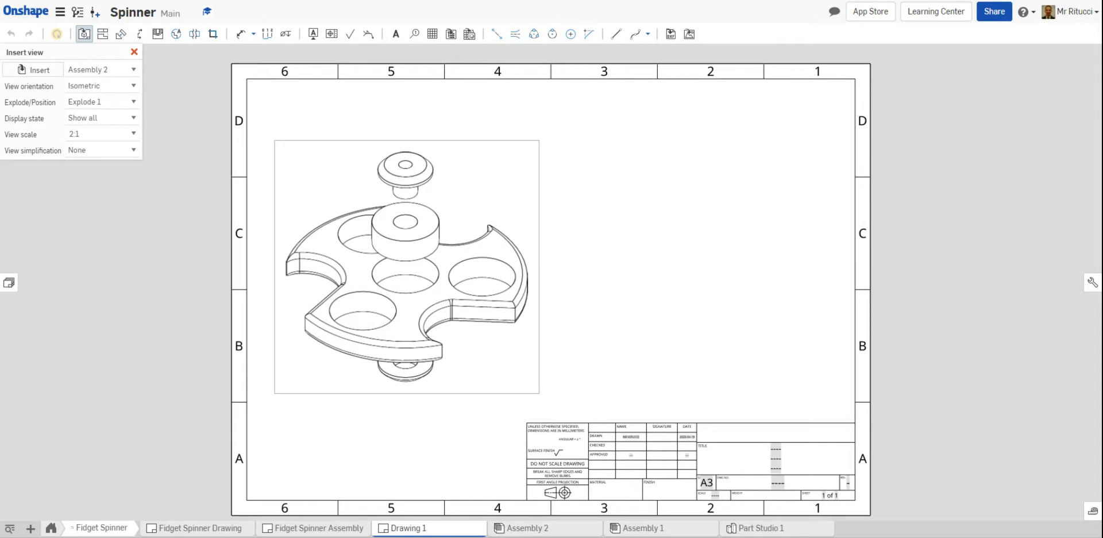
left_click(420, 263)
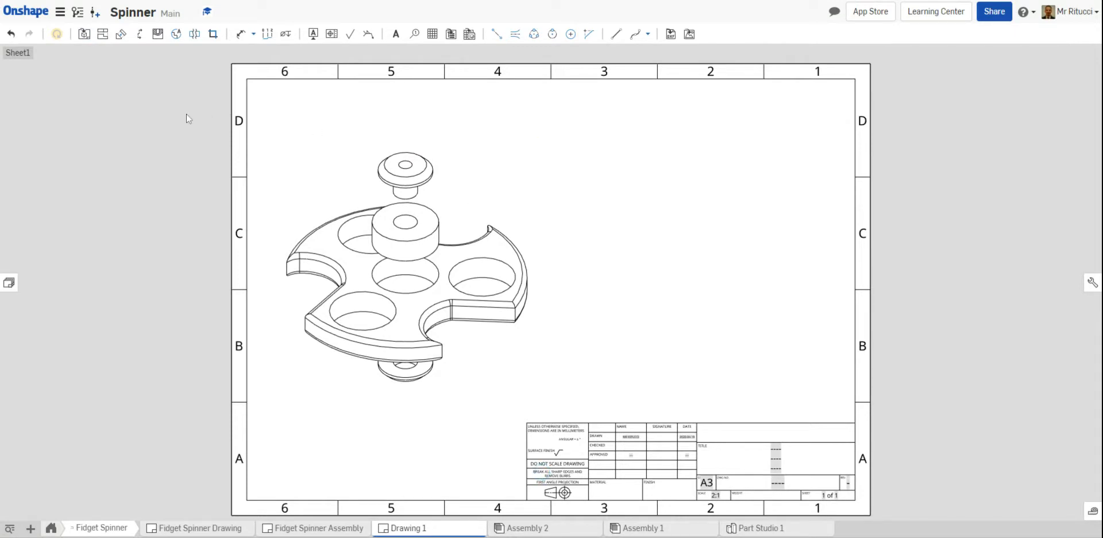
Start a second view of Assembly 2 in isometric orientation, keeping the Default unexploded position
left_click(84, 35)
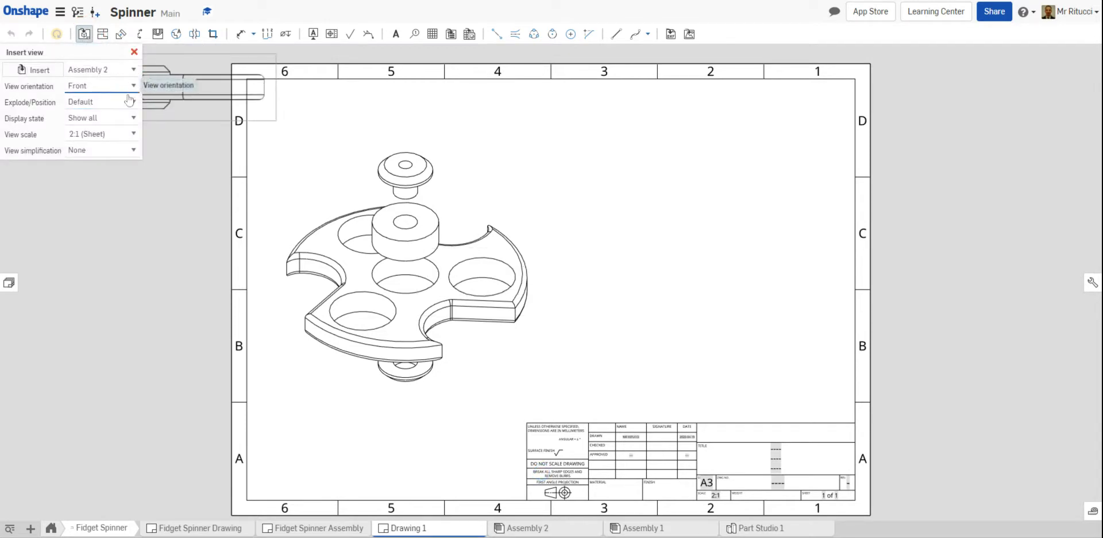
left_click(89, 212)
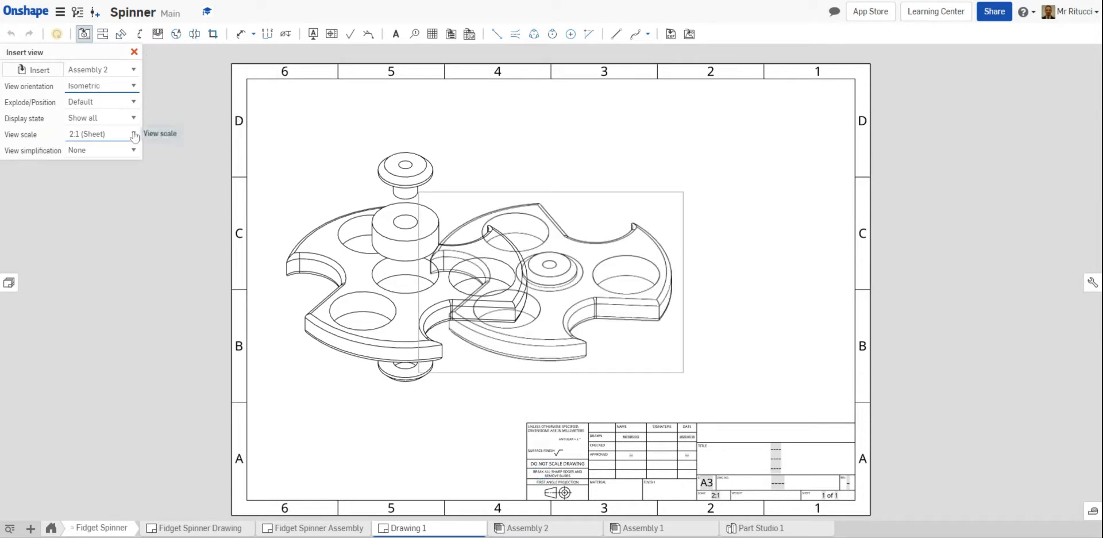
Try the scales 1:2, 2:1 (Sheet) and 2:1 for the assembled view
left_click(136, 136)
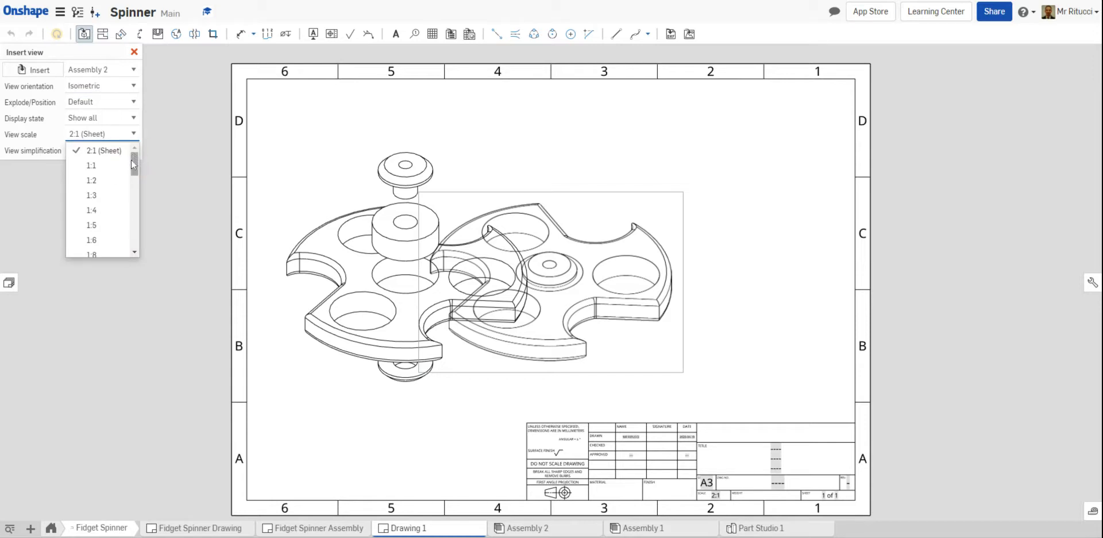
left_click(115, 180)
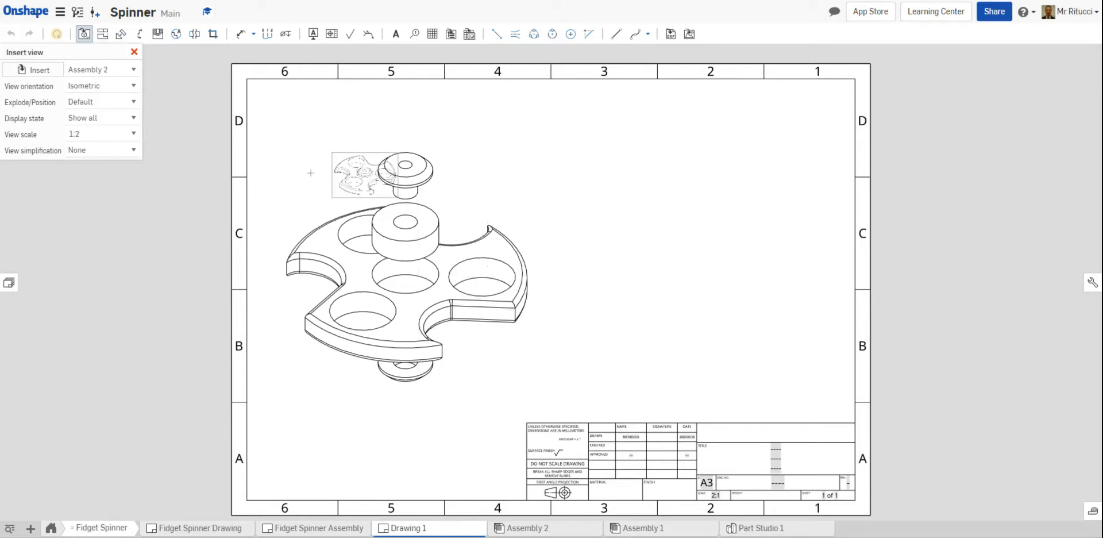
left_click(136, 135)
left_click_drag(135, 170, 136, 156)
left_click(109, 150)
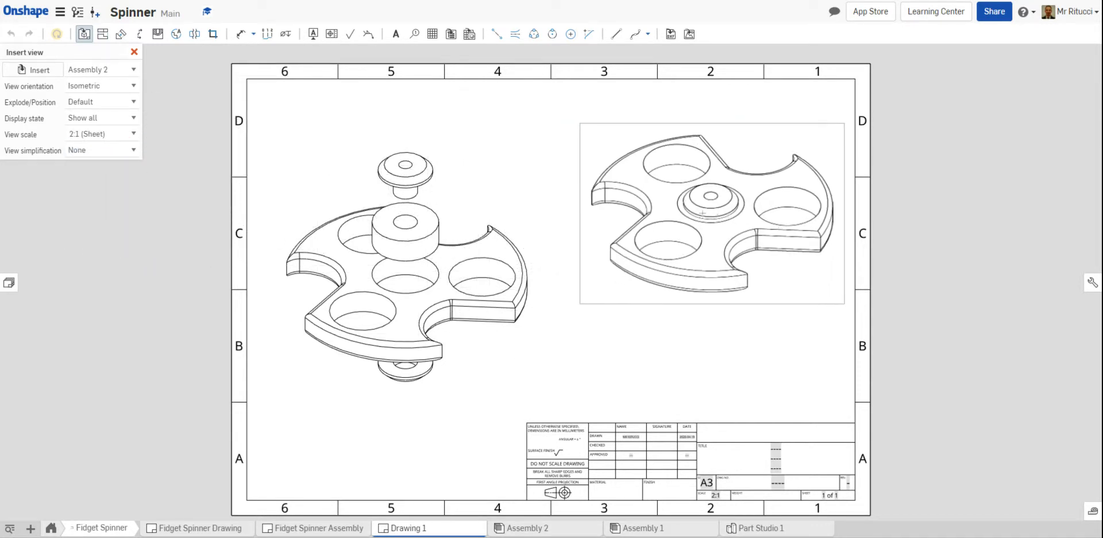
left_click(135, 138)
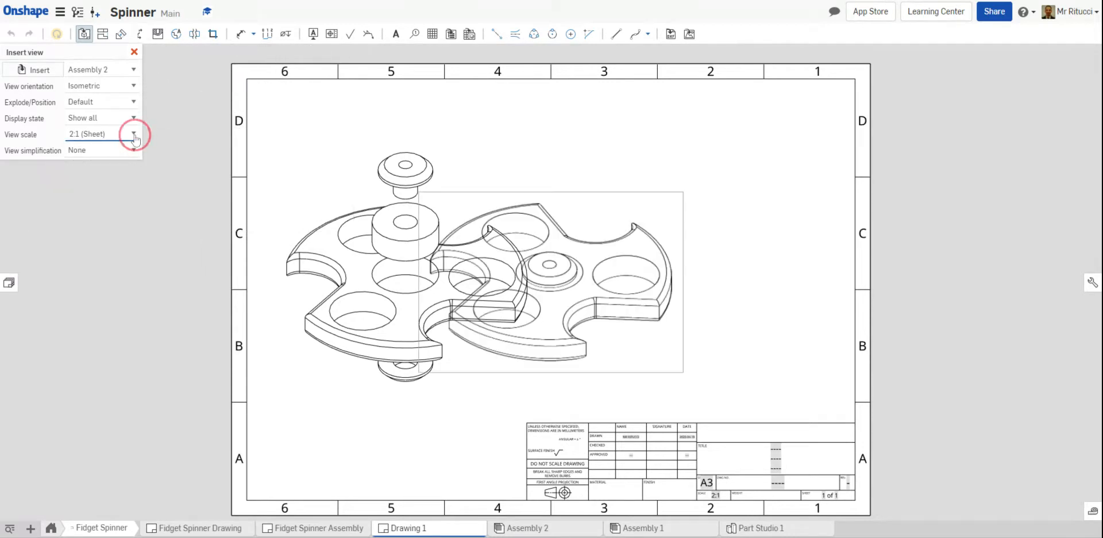
left_click_drag(134, 172, 131, 220)
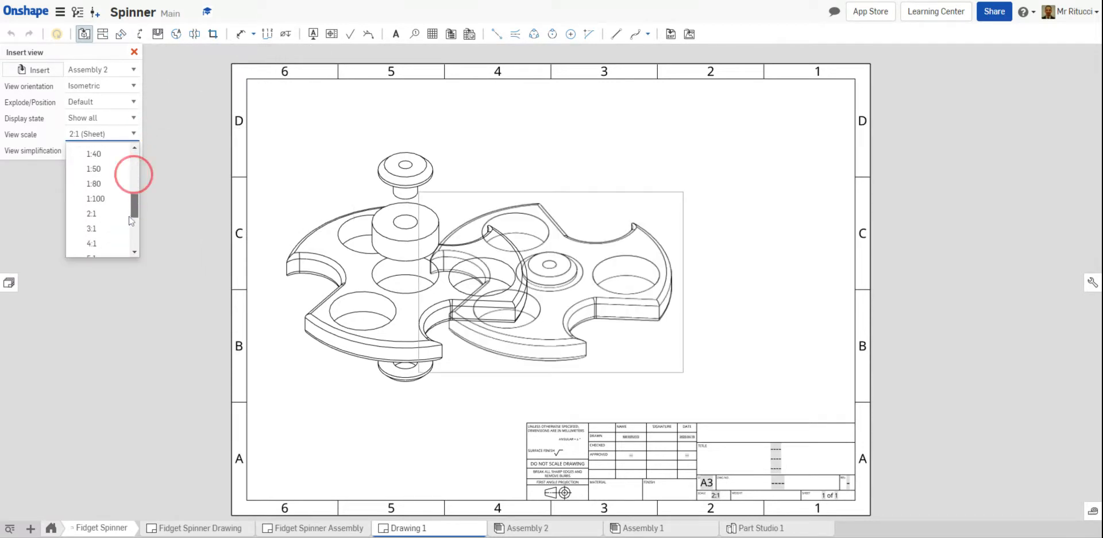
left_click(100, 212)
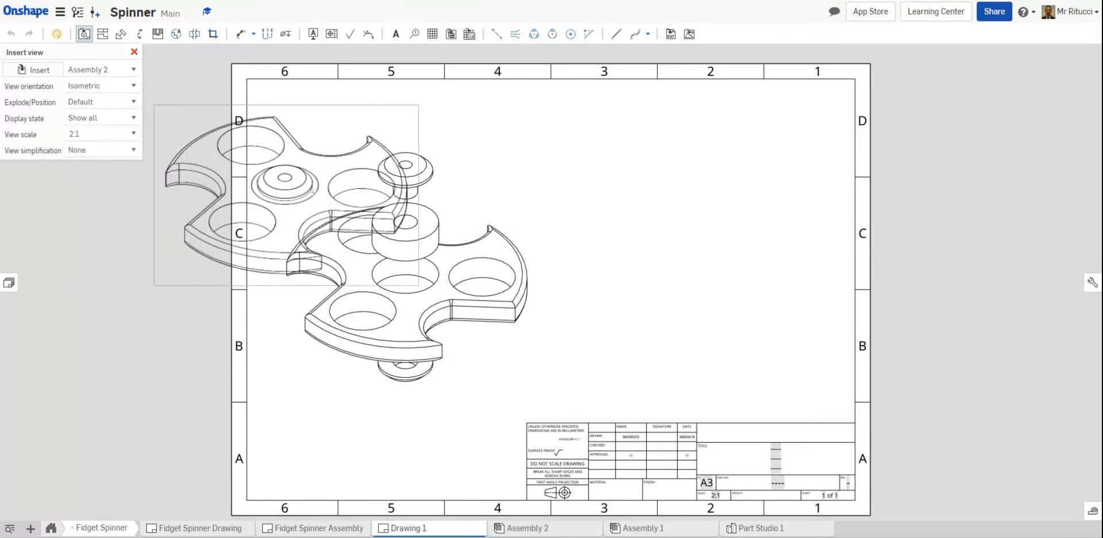
left_click(133, 133)
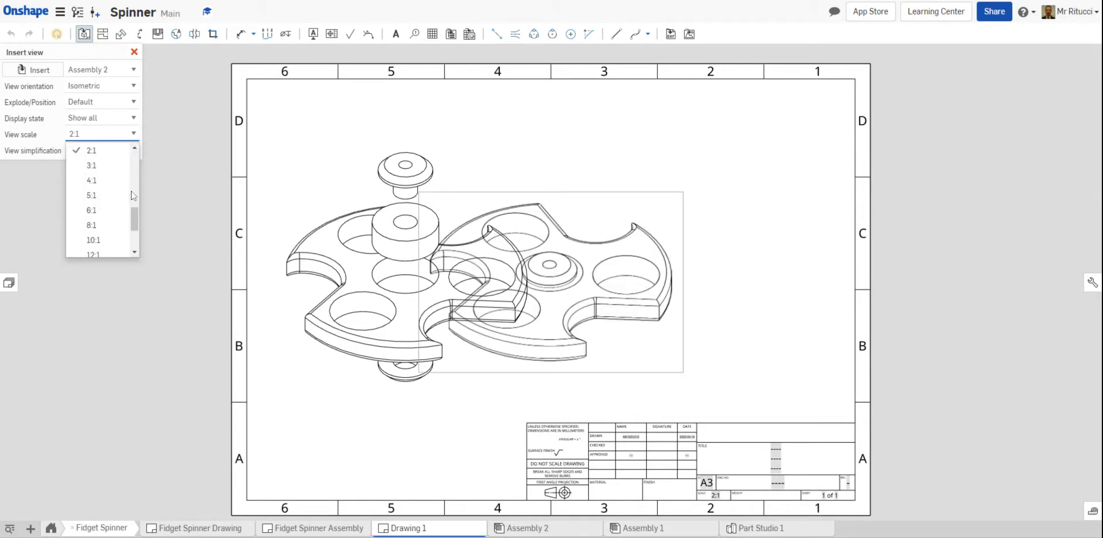
left_click_drag(135, 216, 133, 156)
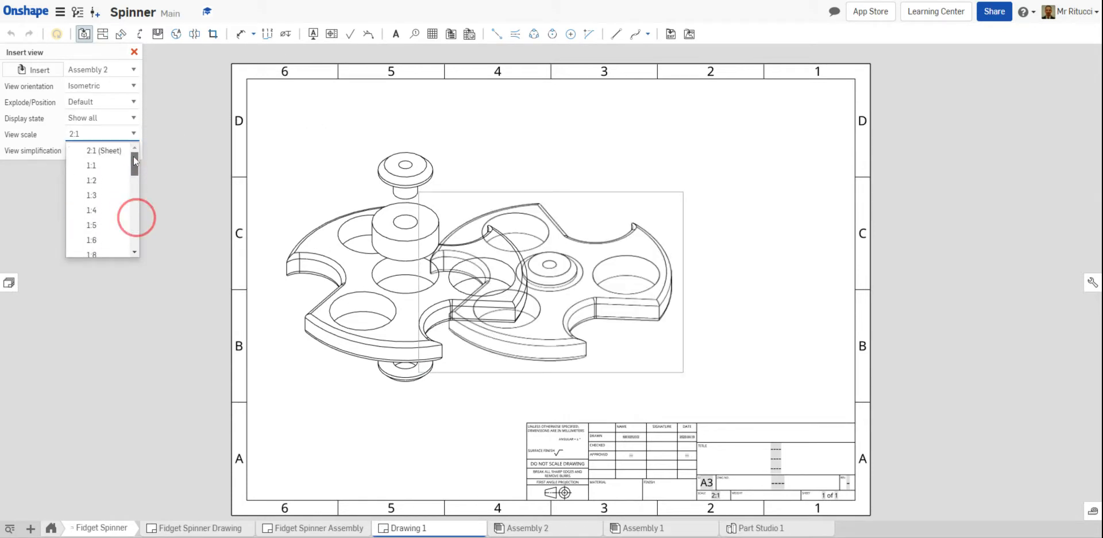
left_click(108, 180)
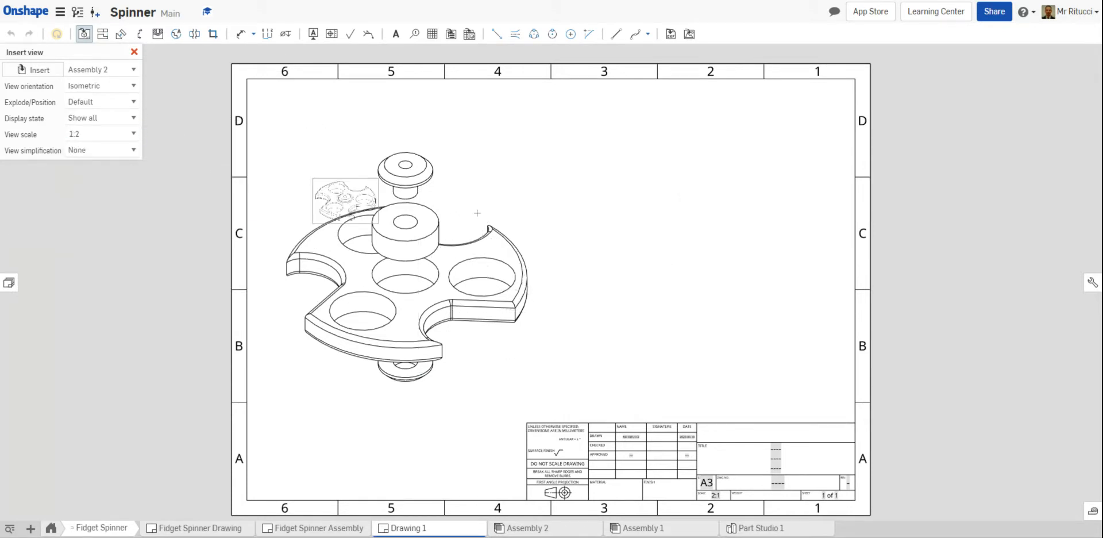
Place the assembled isometric view at 1:1 scale in the sheet's upper right, and shift the exploded view slightly to the right
left_click(139, 137)
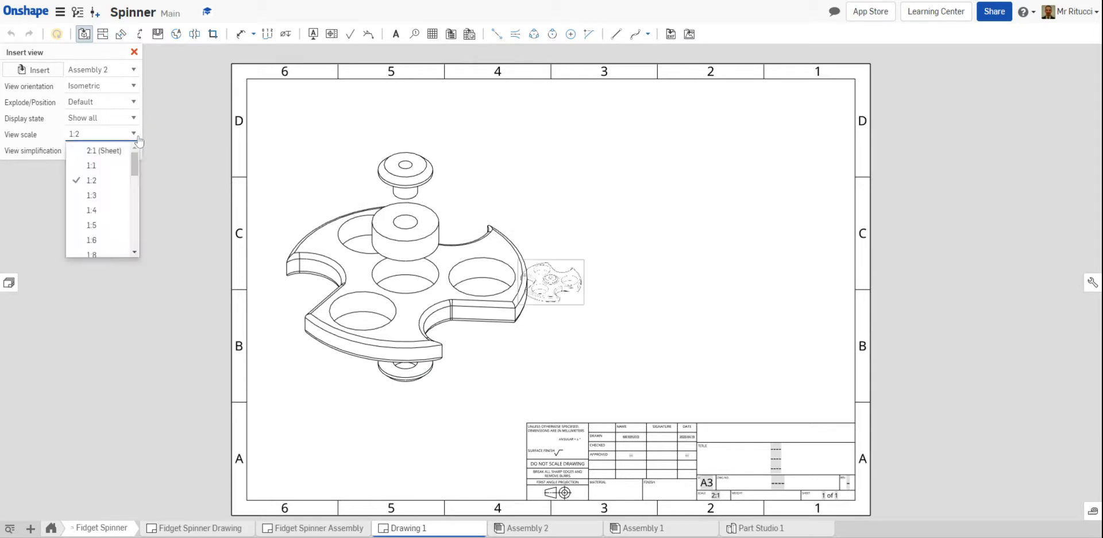
left_click(135, 149)
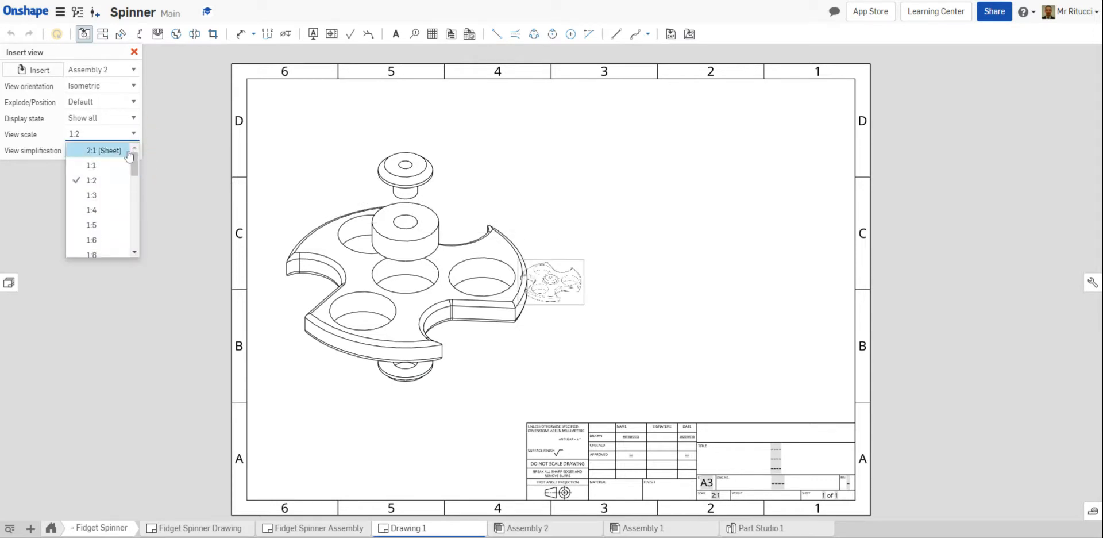
left_click(119, 165)
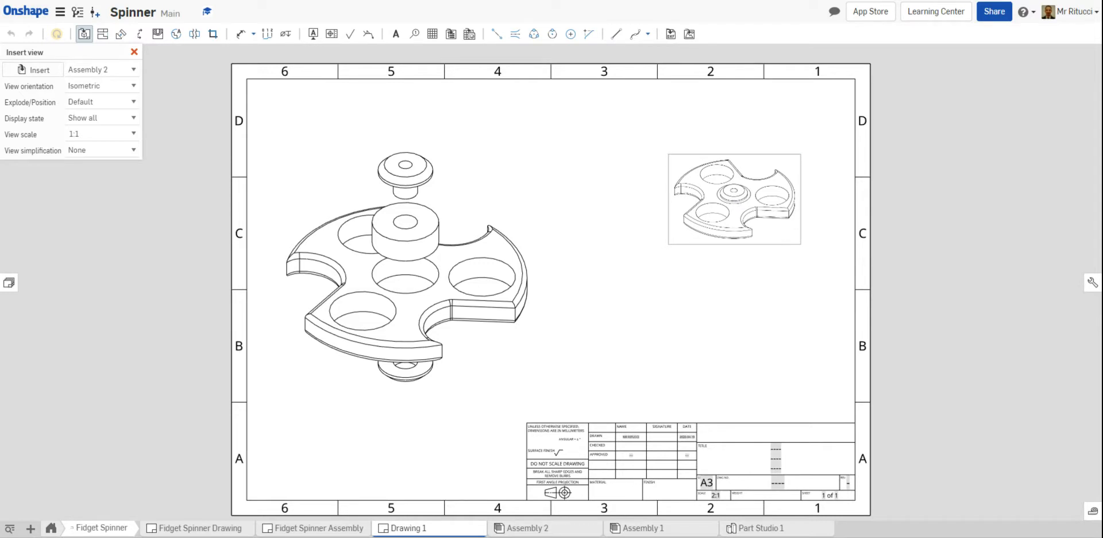
left_click(735, 199)
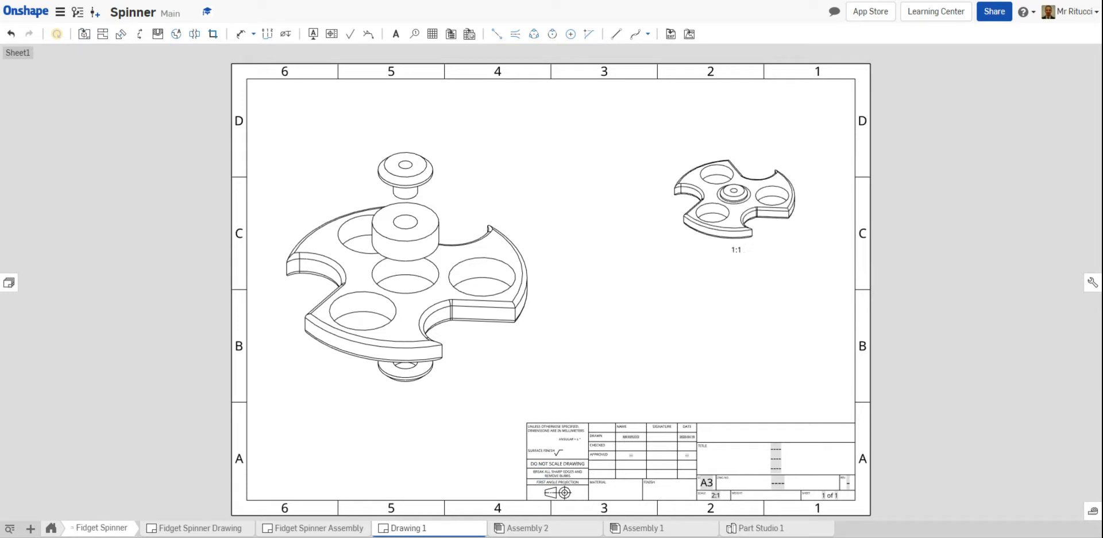
left_click_drag(439, 219, 463, 220)
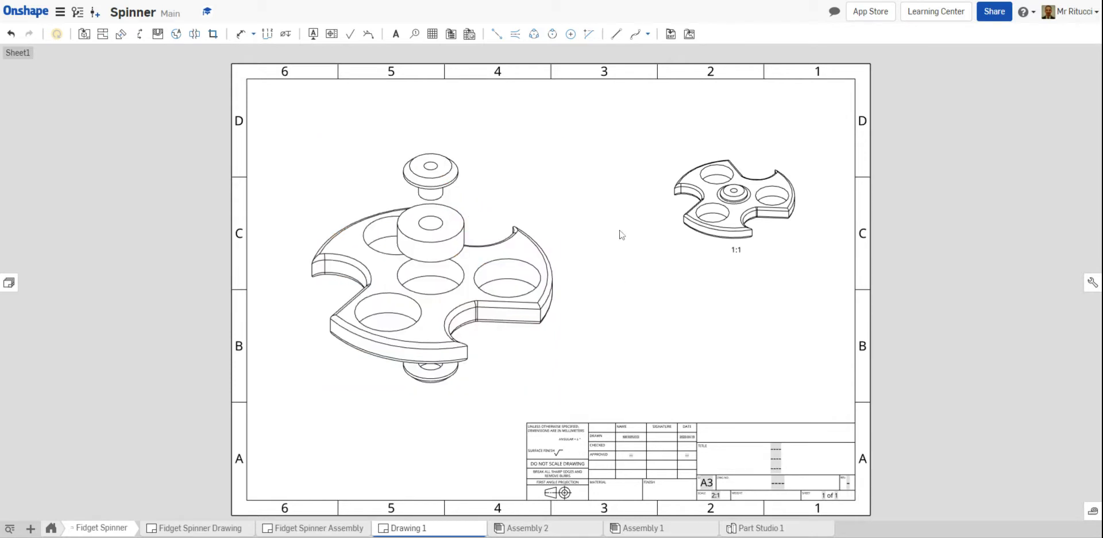
Try a 4:1 detail view A around the right-hand arm and hole of the exploded spinner
left_click(174, 35)
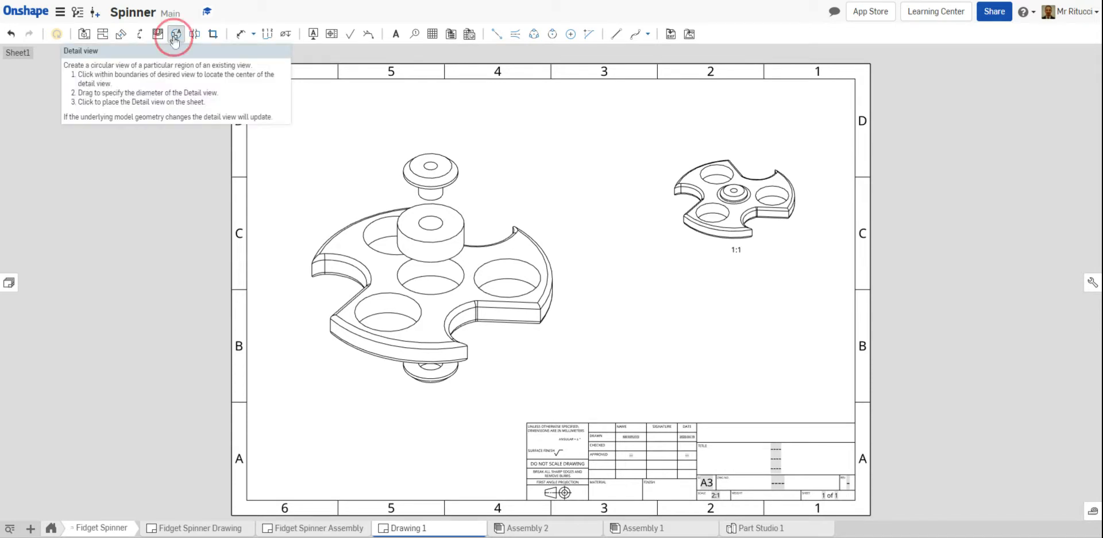
left_click(518, 285)
left_click(574, 312)
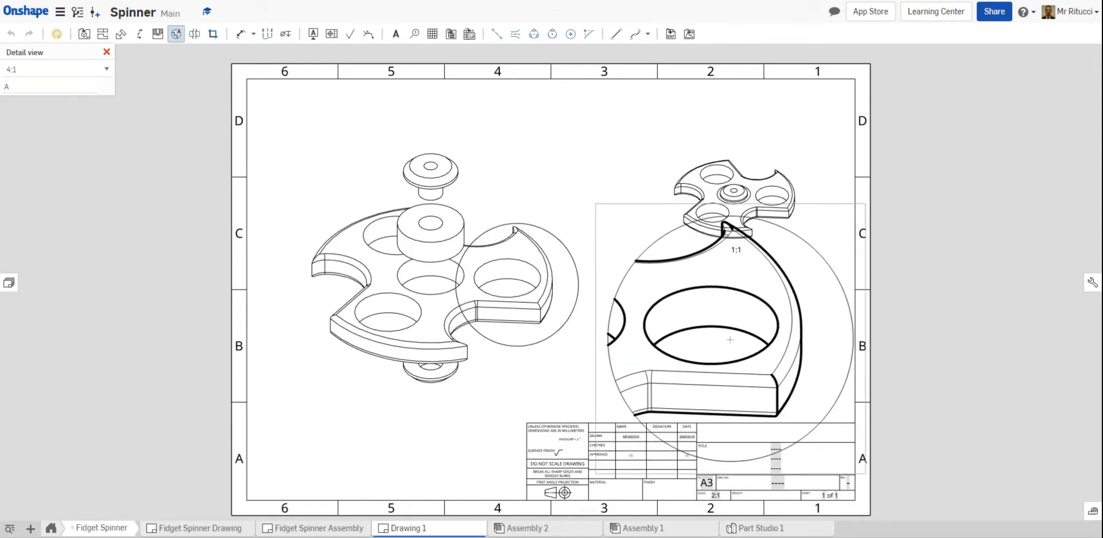
left_click(654, 292)
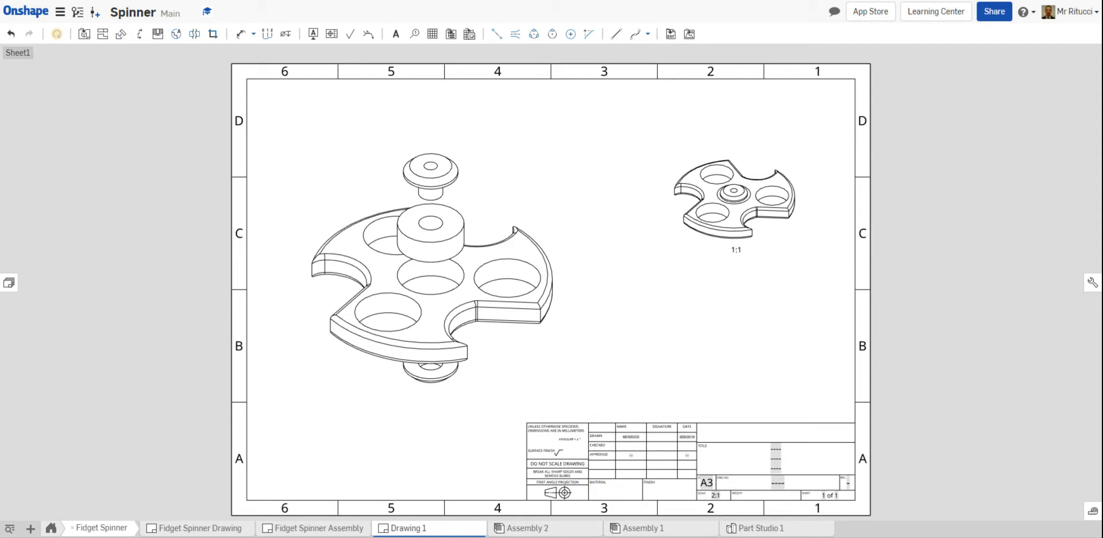
Open the available actions for the Drawing 1 document element
right_click(467, 531)
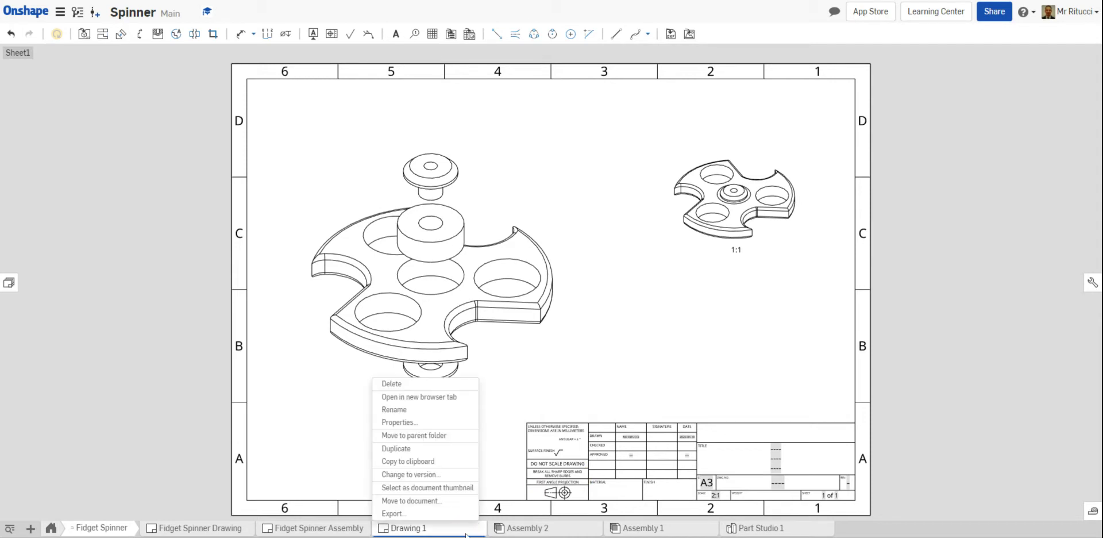